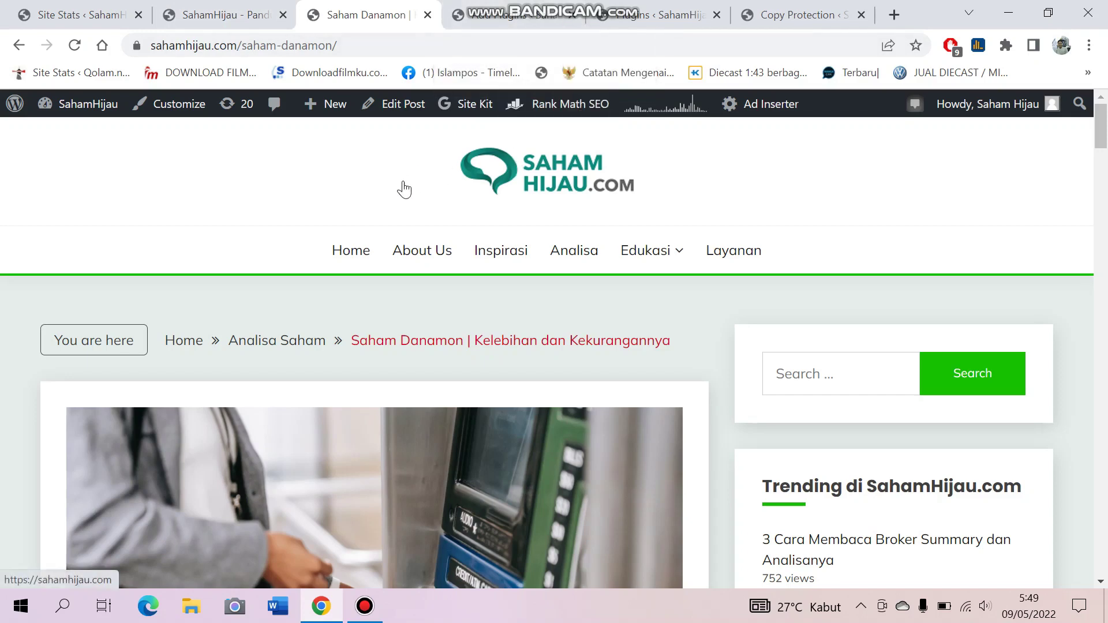
Step: Look over the published Saham Danamon article, from its header image to the table of contents
{"action": "scroll", "coordinate": [442, 199], "scroll_direction": "down", "scroll_amount": 5}
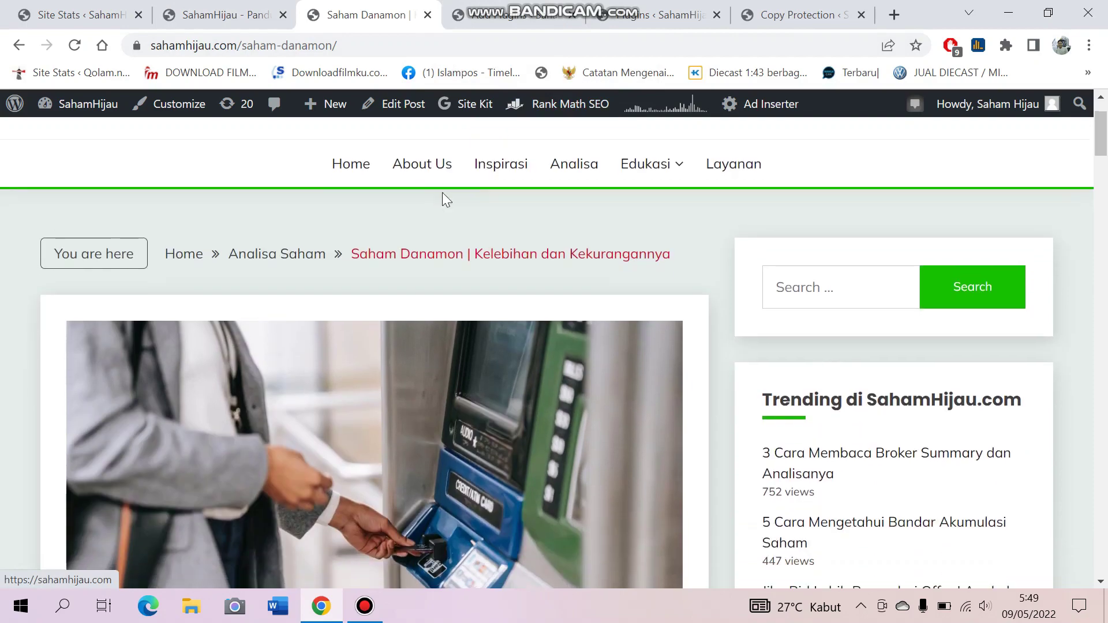
{"action": "scroll", "coordinate": [444, 199], "scroll_direction": "down", "scroll_amount": 3}
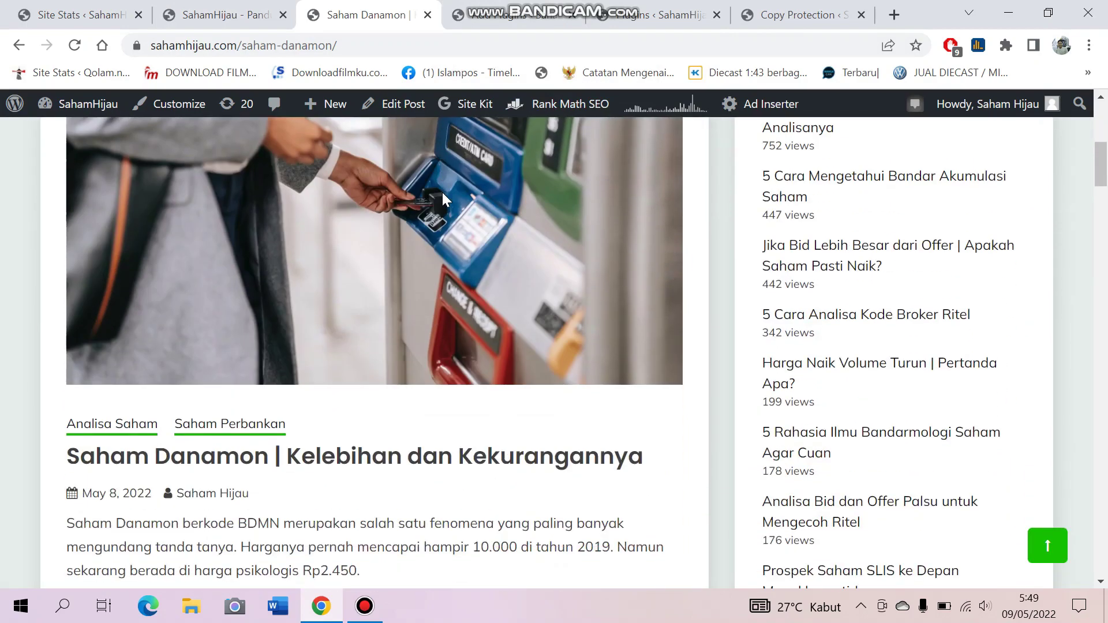
{"action": "scroll", "coordinate": [443, 194], "scroll_direction": "down", "scroll_amount": 3}
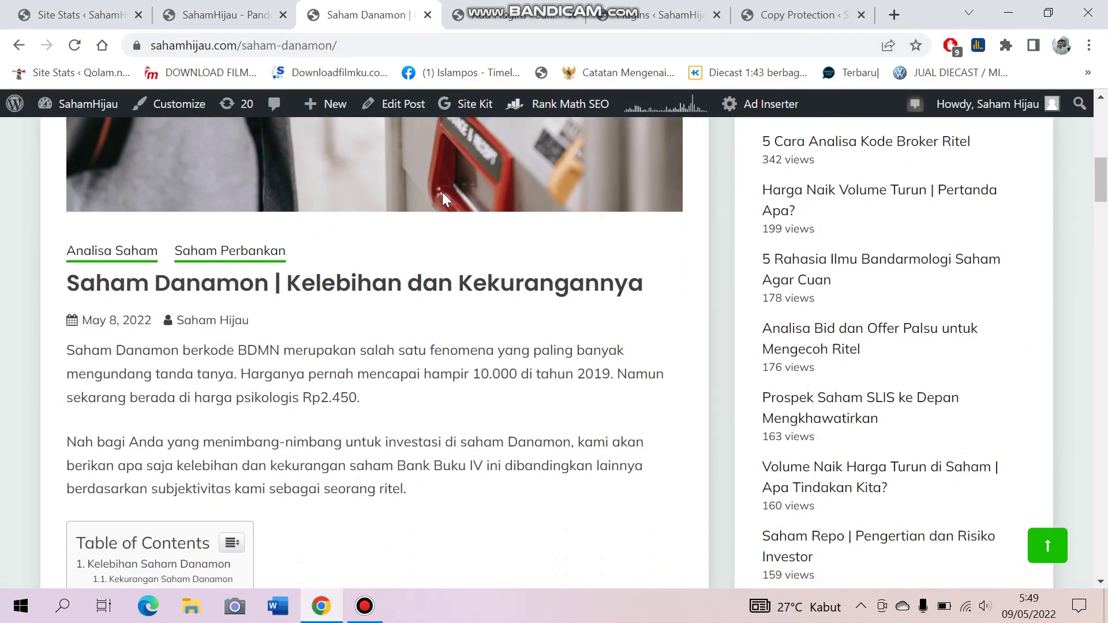
{"action": "scroll", "coordinate": [443, 199], "scroll_direction": "up", "scroll_amount": 10}
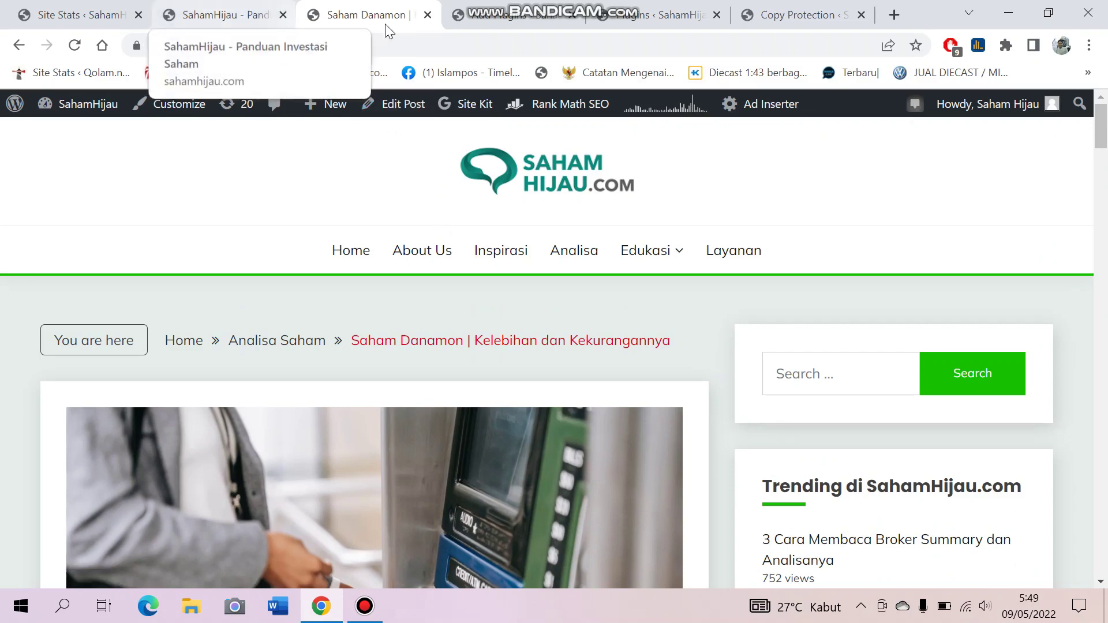
Step: Switch to the site's WordPress admin stats page and locate the options for installed and new plugins
{"action": "left_click", "coordinate": [69, 23]}
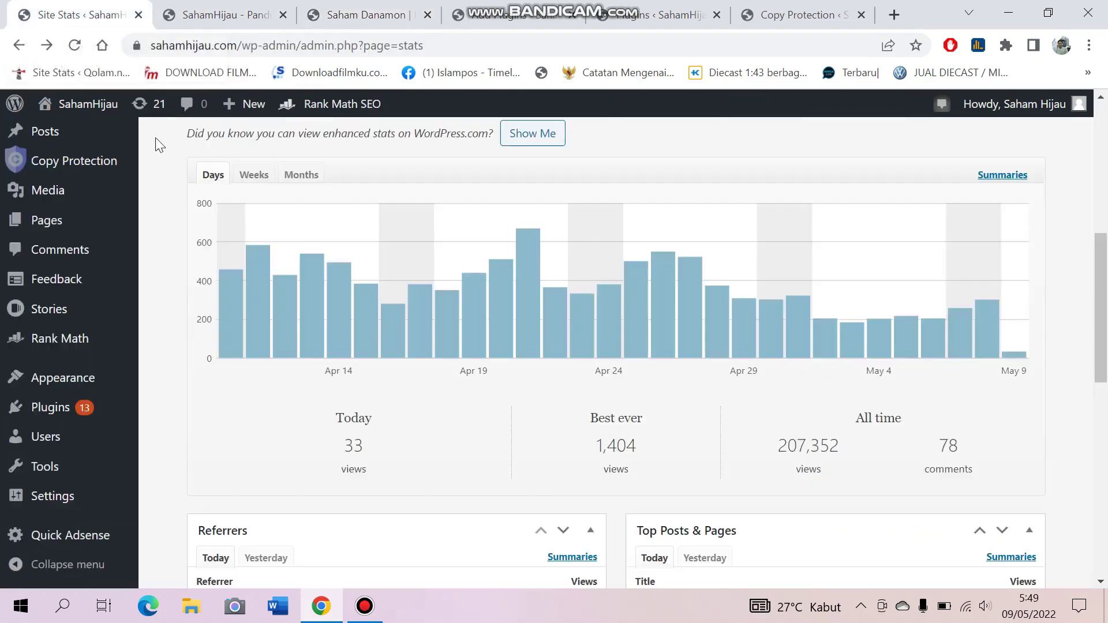
{"action": "scroll", "coordinate": [190, 201], "scroll_direction": "up", "scroll_amount": 6}
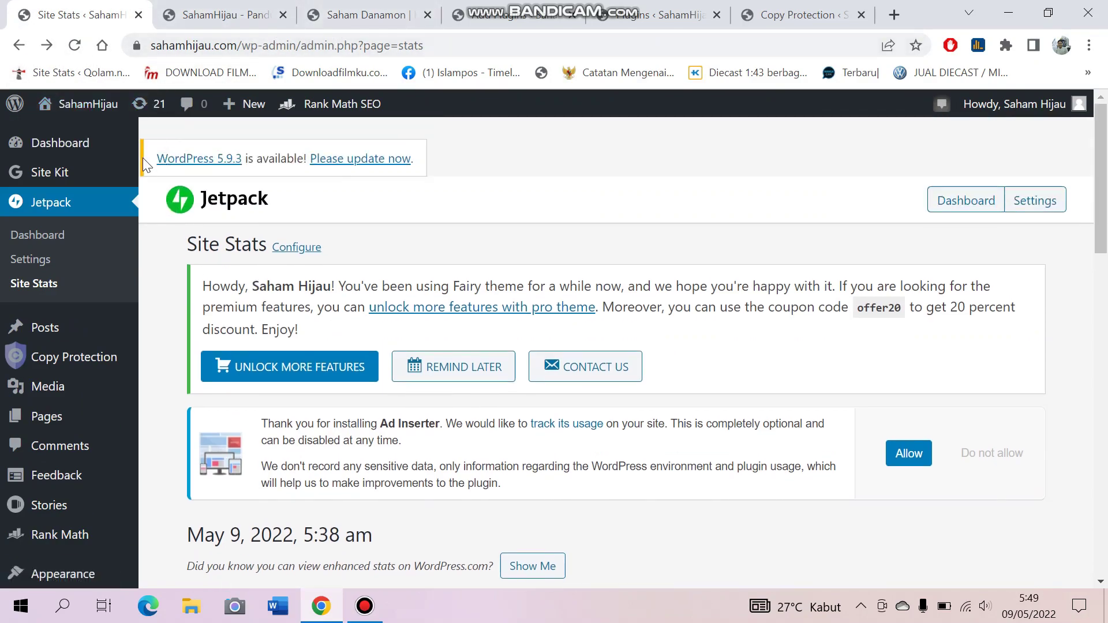
{"action": "mouse_move", "coordinate": [110, 106]}
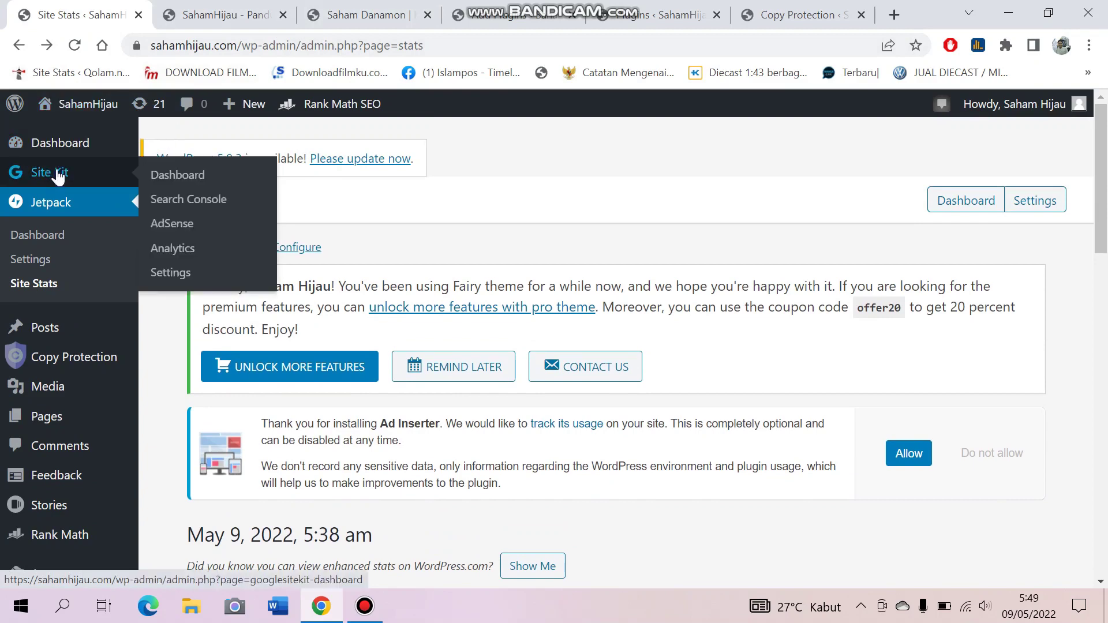
{"action": "mouse_move", "coordinate": [65, 148]}
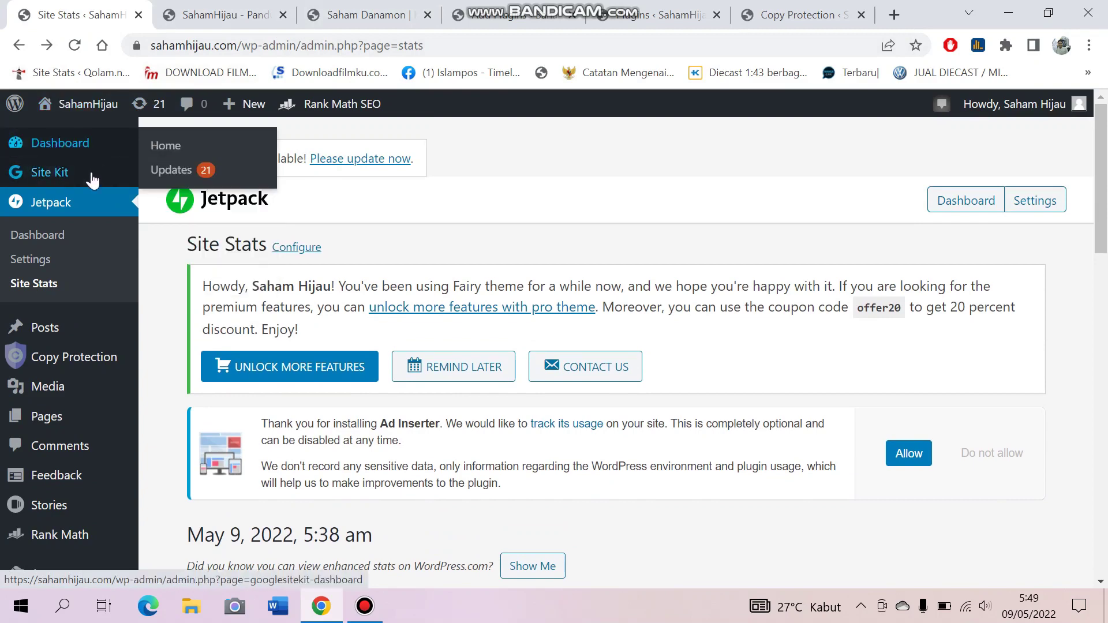
{"action": "scroll", "coordinate": [109, 222], "scroll_direction": "down", "scroll_amount": 5}
{"action": "mouse_move", "coordinate": [109, 222]}
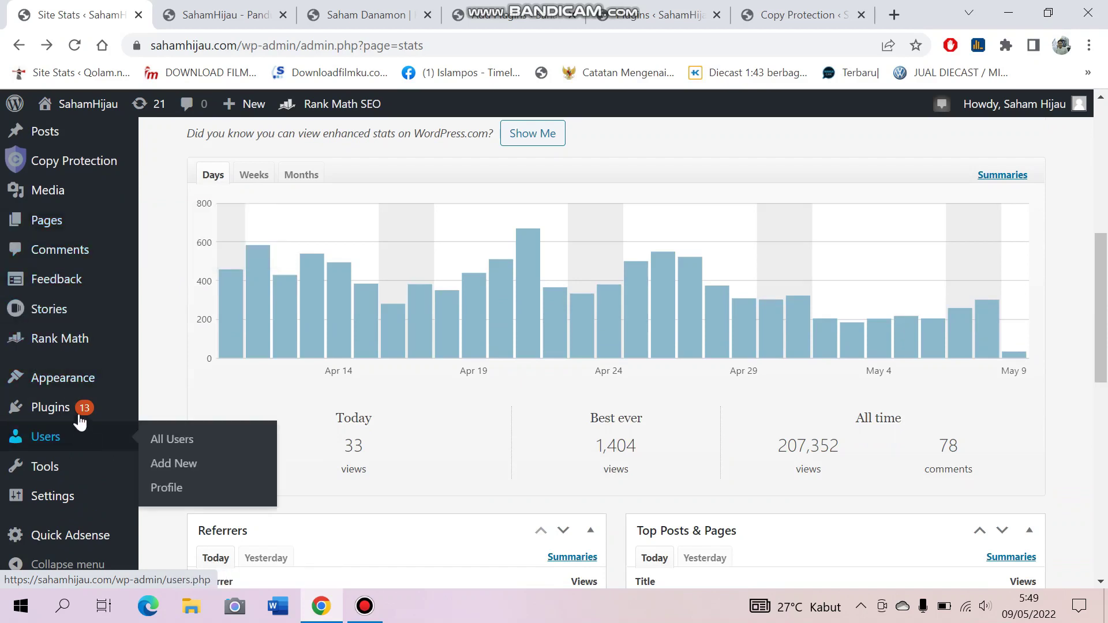
{"action": "mouse_move", "coordinate": [77, 410]}
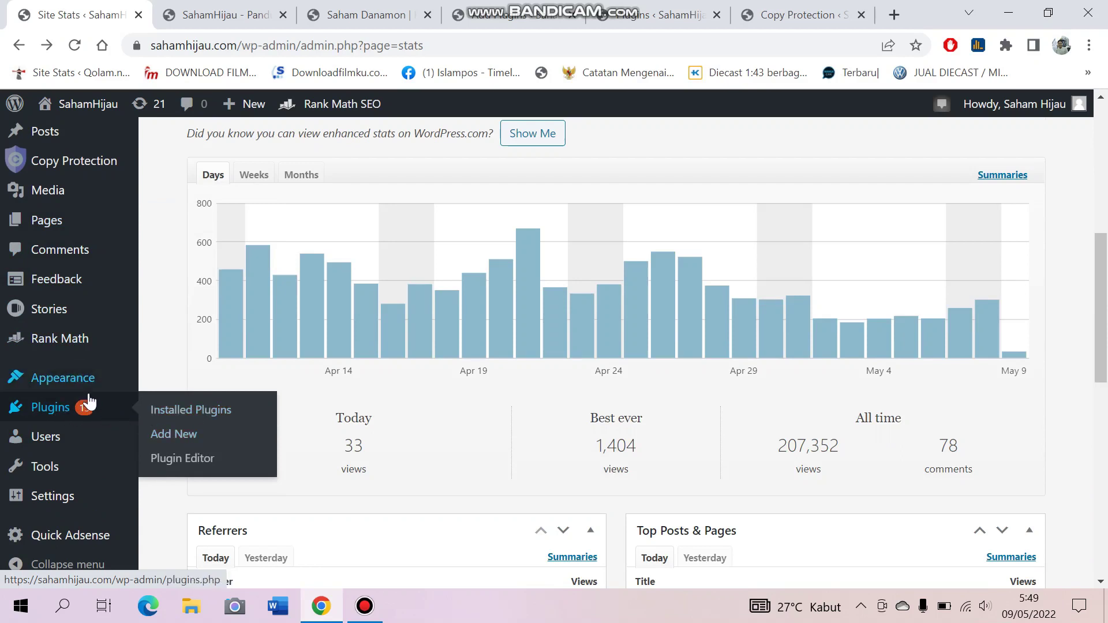
{"action": "mouse_move", "coordinate": [121, 425]}
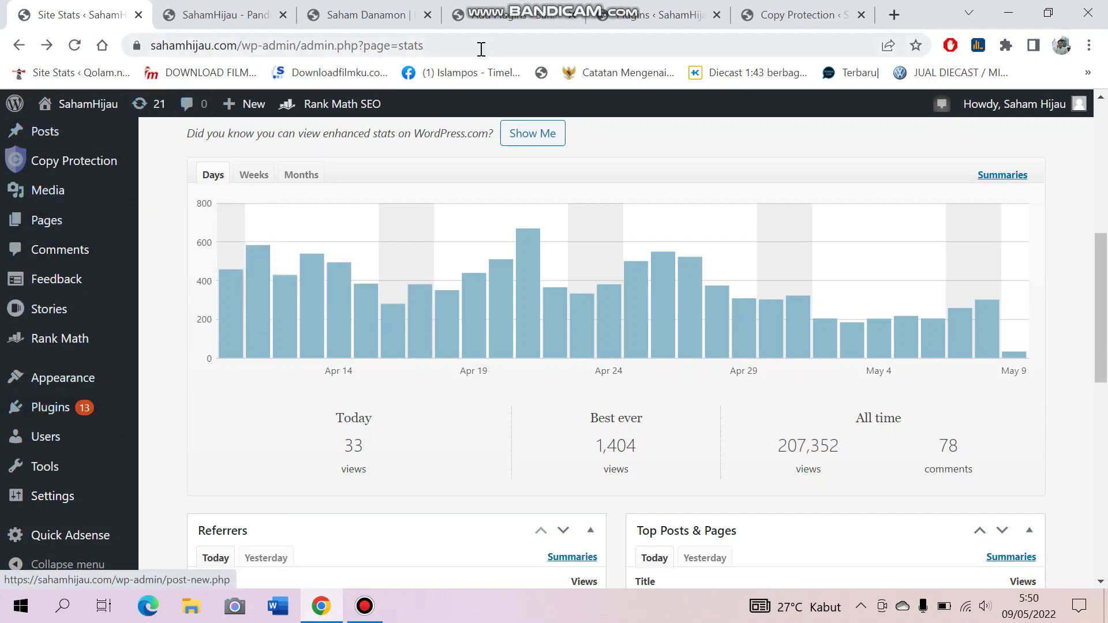
Step: Show the plugin search results for "copy protection" and highlight the search keyword
{"action": "left_click", "coordinate": [500, 19]}
{"action": "scroll", "coordinate": [633, 232], "scroll_direction": "down", "scroll_amount": 7}
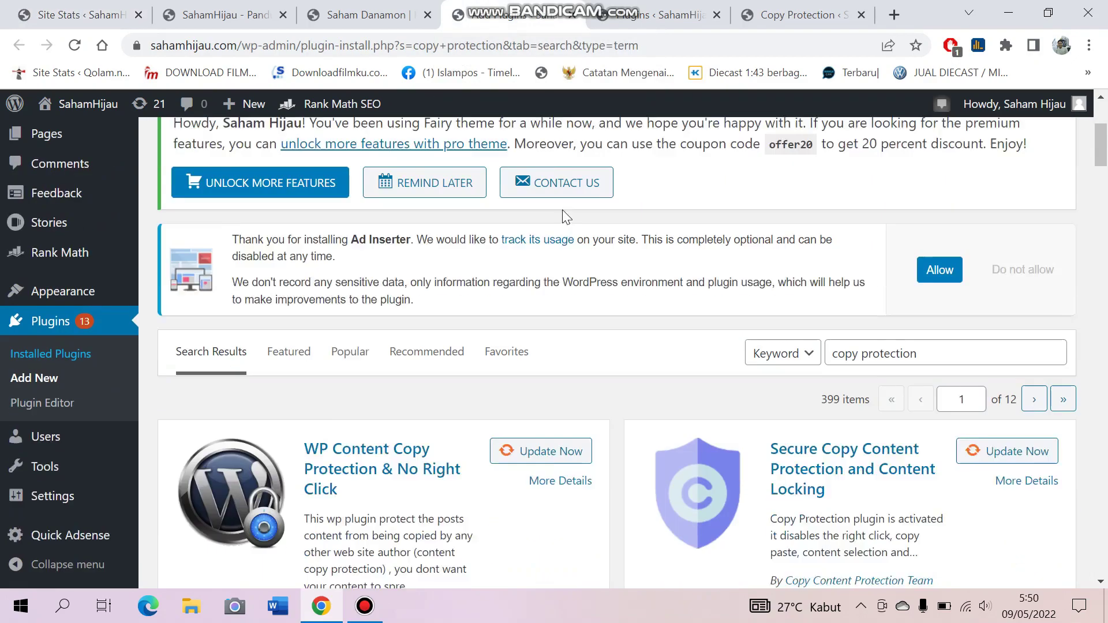
{"action": "scroll", "coordinate": [806, 283], "scroll_direction": "up", "scroll_amount": 1}
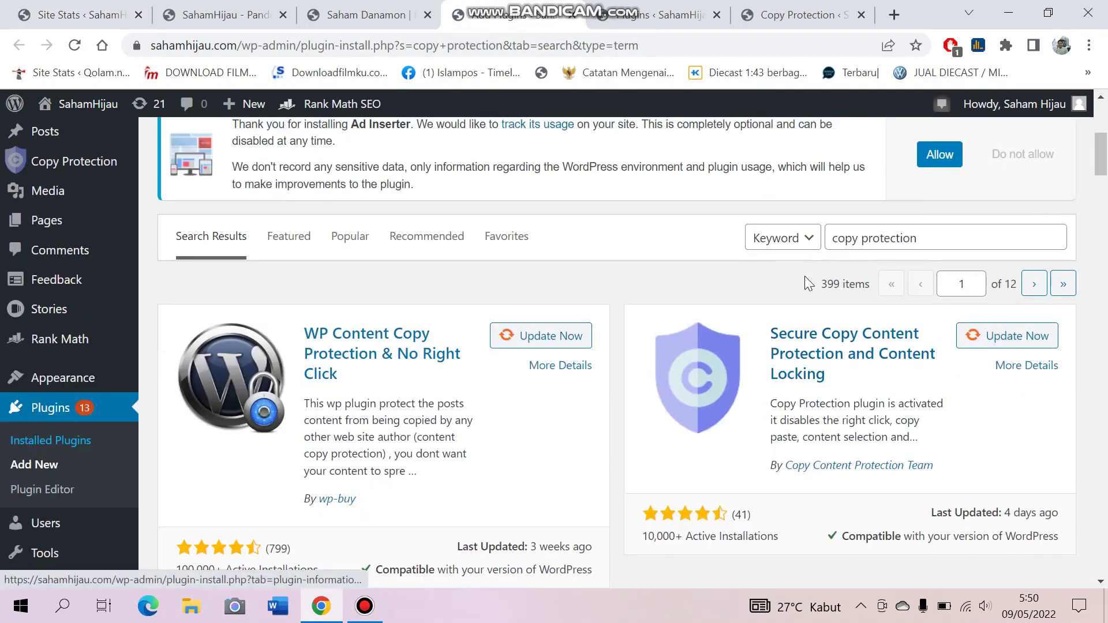
{"action": "left_click_drag", "start_coordinate": [920, 235], "coordinate": [829, 240]}
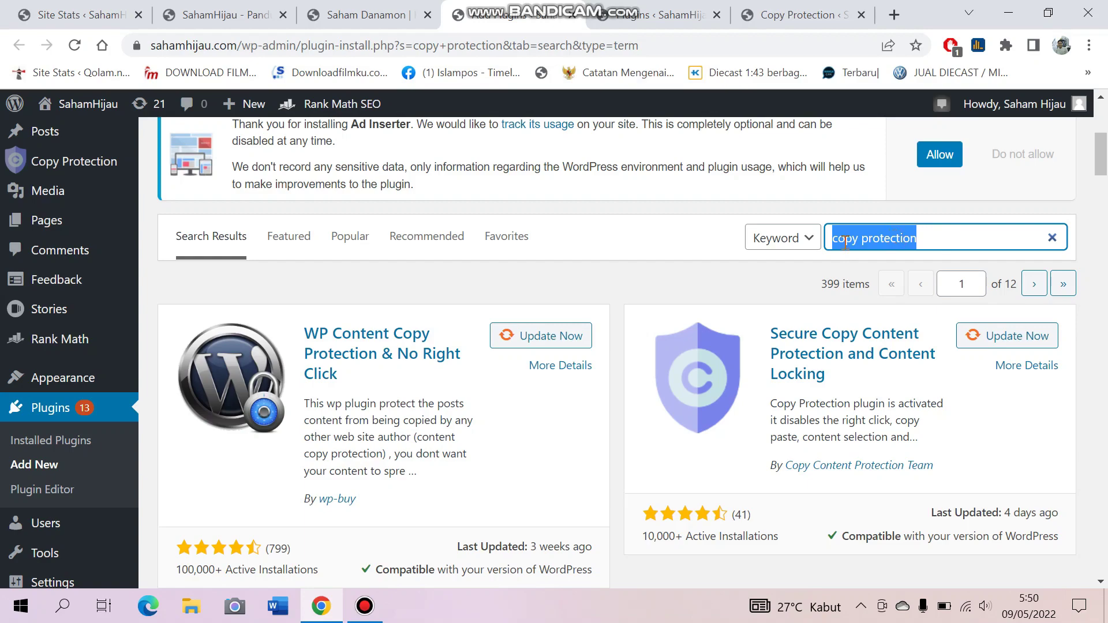
Step: Compare the copy protection plugins in the search results by description, rating and active installations
{"action": "scroll", "coordinate": [679, 306], "scroll_direction": "down", "scroll_amount": 4}
{"action": "scroll", "coordinate": [700, 309], "scroll_direction": "up", "scroll_amount": 4}
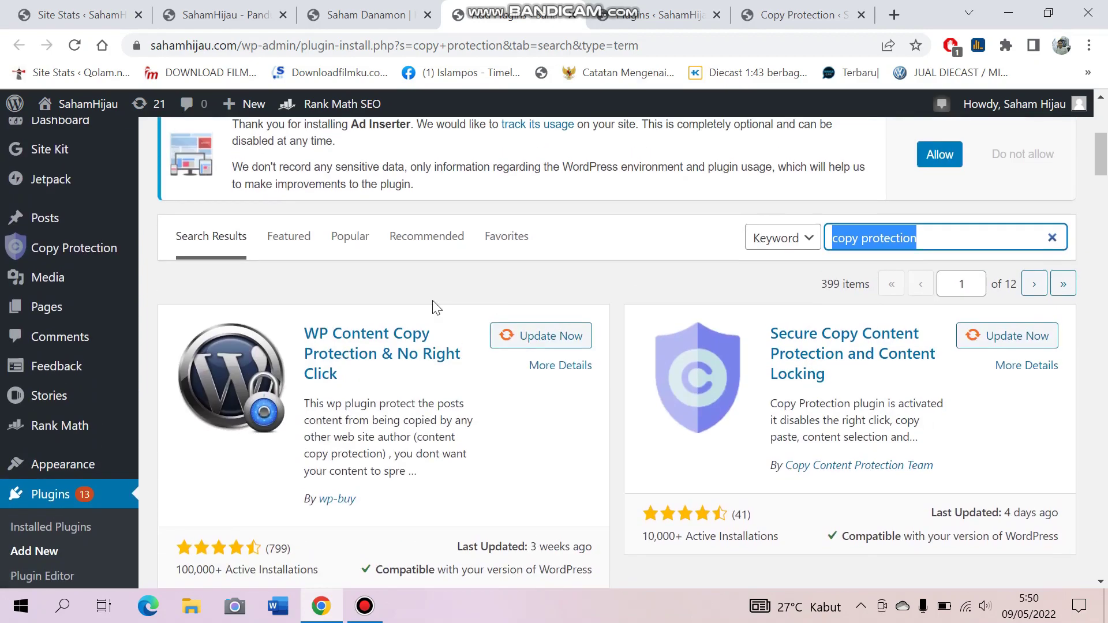
{"action": "scroll", "coordinate": [734, 294], "scroll_direction": "down", "scroll_amount": 6}
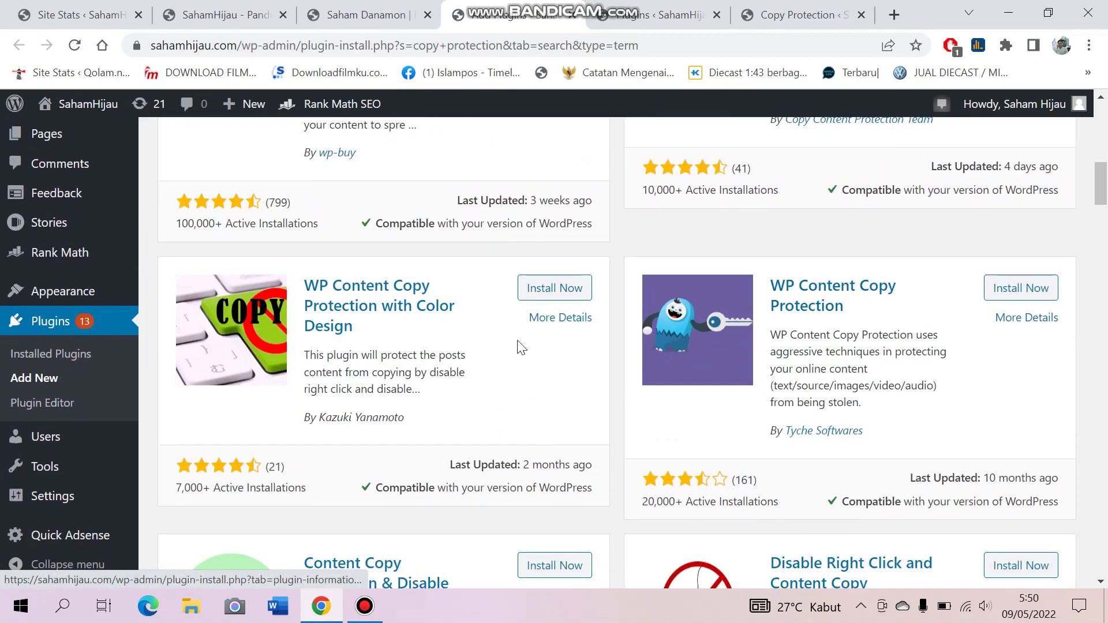
{"action": "scroll", "coordinate": [511, 354], "scroll_direction": "down", "scroll_amount": 3}
{"action": "scroll", "coordinate": [694, 405], "scroll_direction": "up", "scroll_amount": 5}
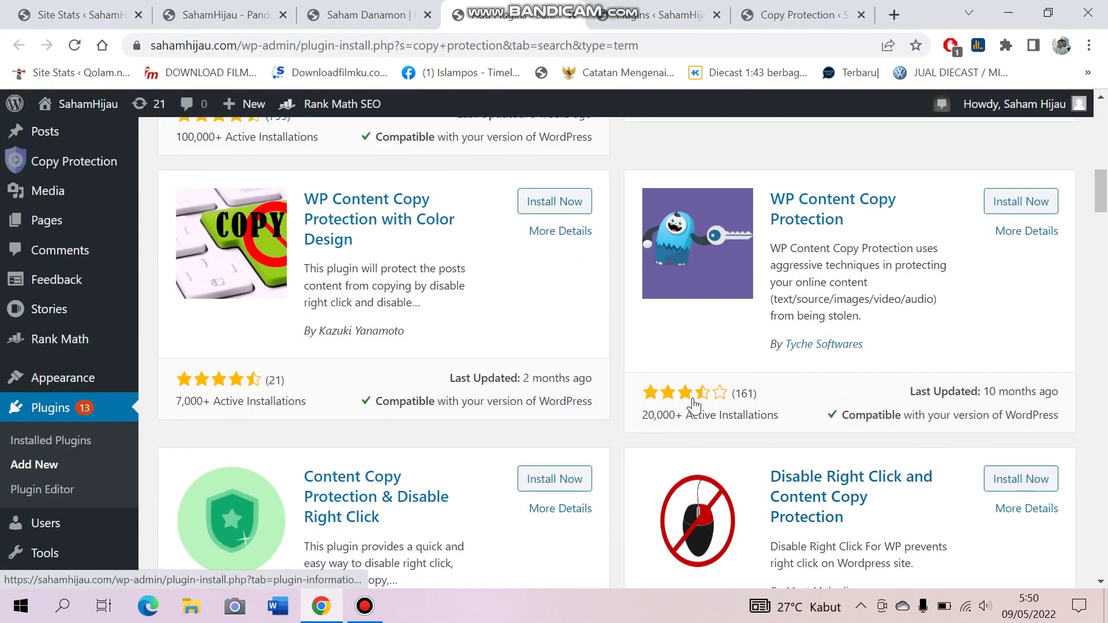
{"action": "scroll", "coordinate": [694, 406], "scroll_direction": "up", "scroll_amount": 5}
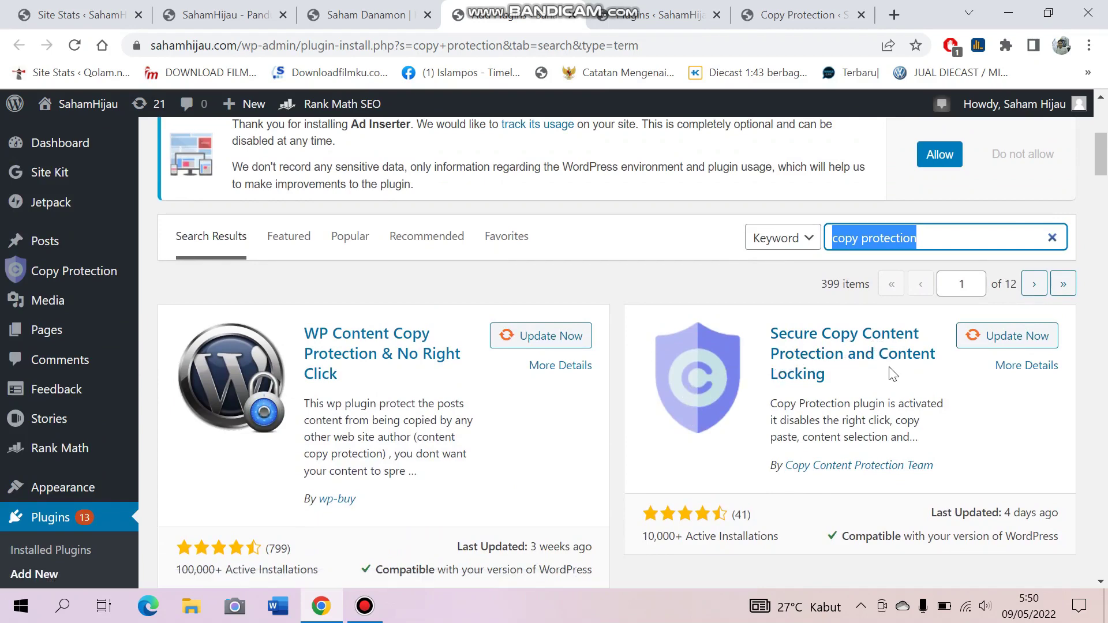
{"action": "scroll", "coordinate": [810, 378], "scroll_direction": "down", "scroll_amount": 1}
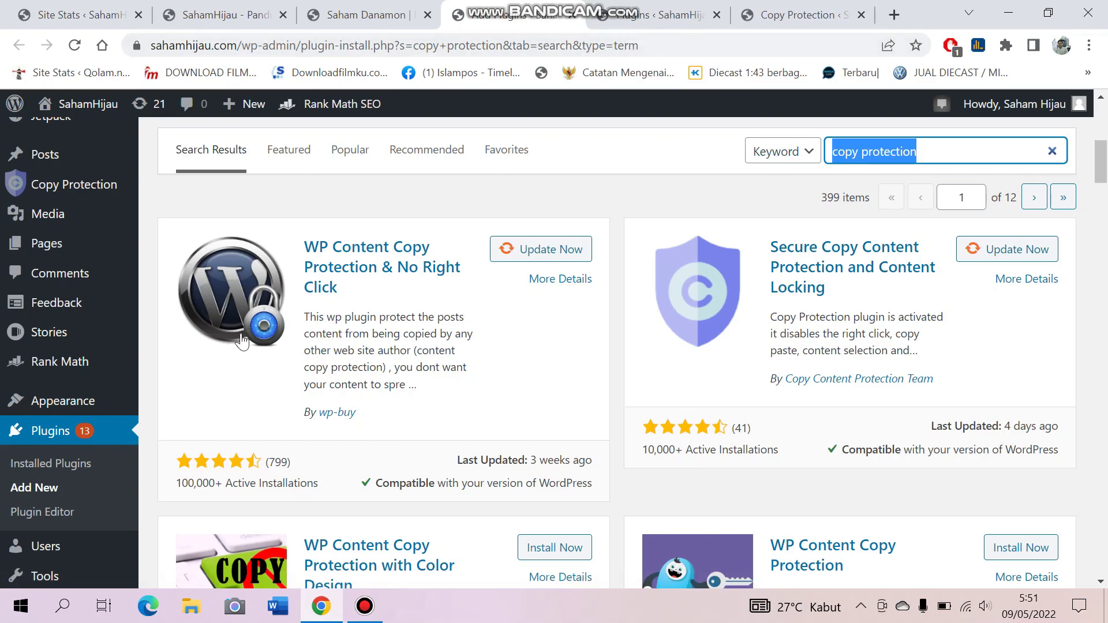
Step: Review the installed plugins, checking Secure Copy Content Protection and WP Content Copy Protection & No Right Click
{"action": "left_click", "coordinate": [57, 465]}
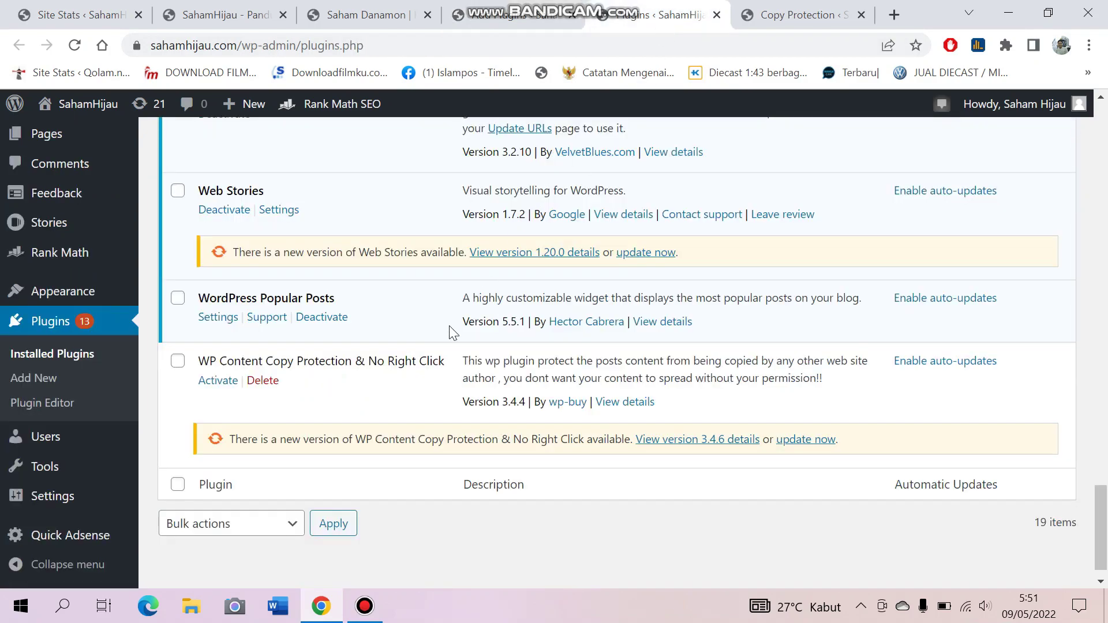
{"action": "scroll", "coordinate": [453, 333], "scroll_direction": "up", "scroll_amount": 15}
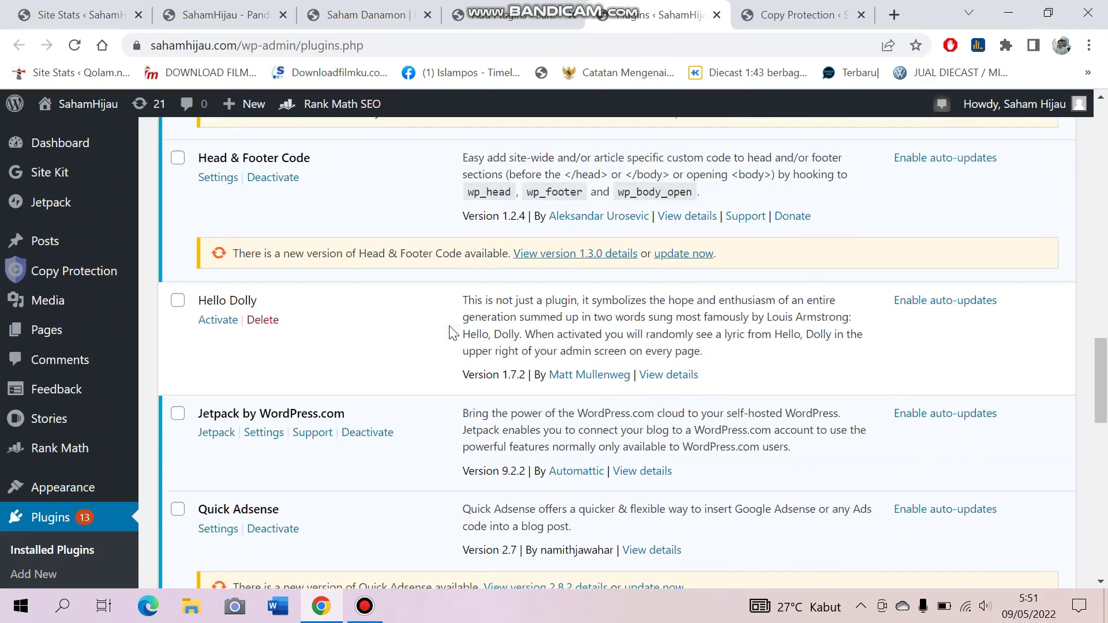
{"action": "scroll", "coordinate": [453, 333], "scroll_direction": "up", "scroll_amount": 8}
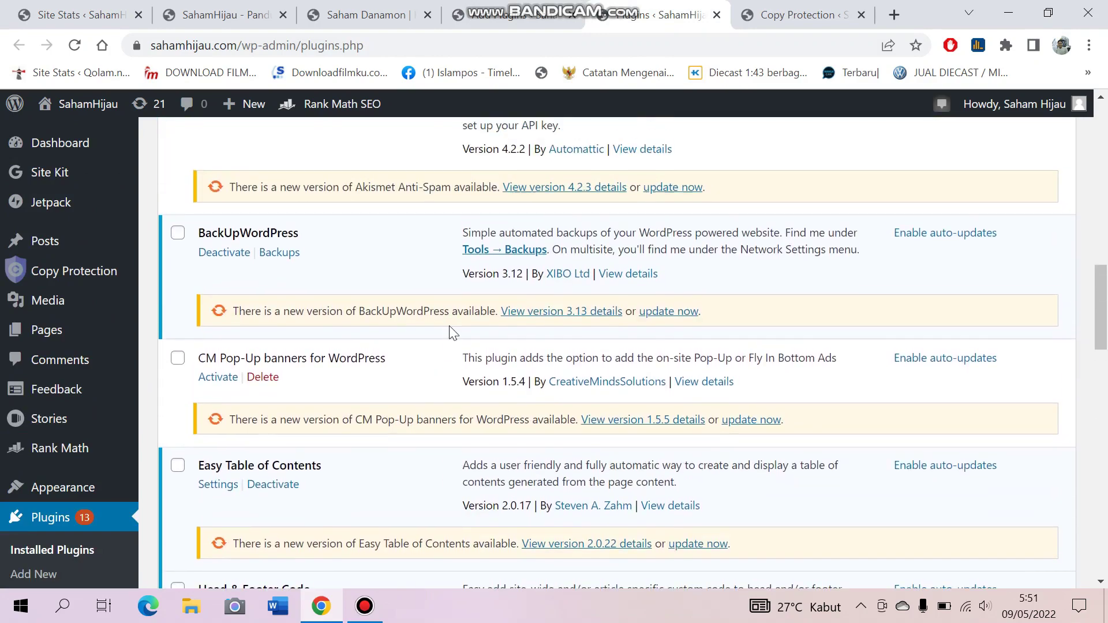
{"action": "scroll", "coordinate": [453, 333], "scroll_direction": "up", "scroll_amount": 5}
{"action": "scroll", "coordinate": [453, 335], "scroll_direction": "down", "scroll_amount": 5}
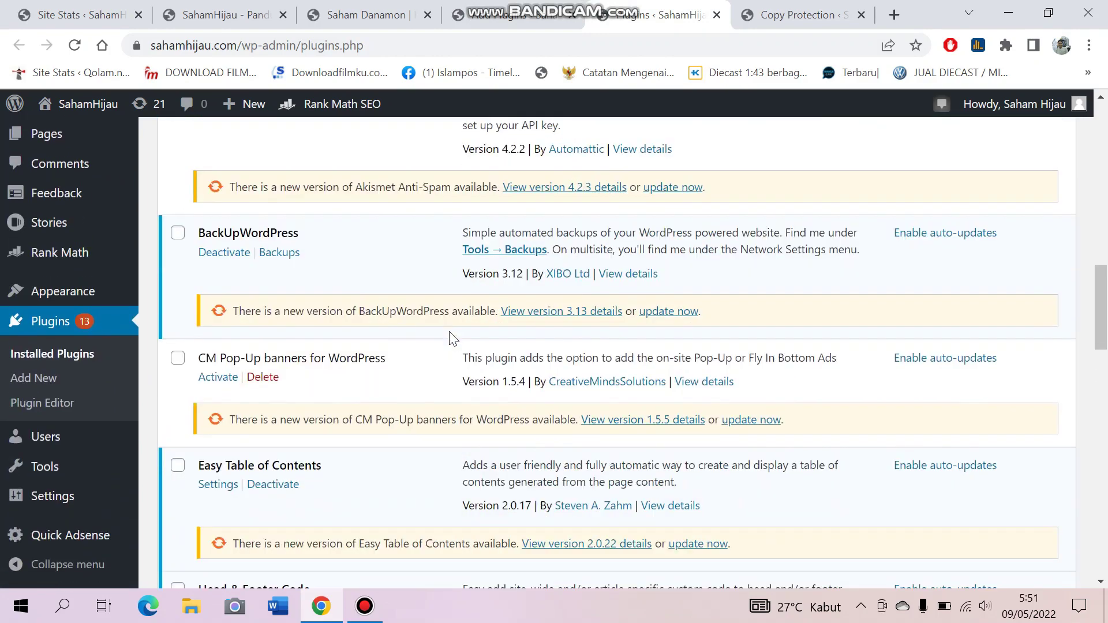
{"action": "scroll", "coordinate": [453, 338], "scroll_direction": "down", "scroll_amount": 6}
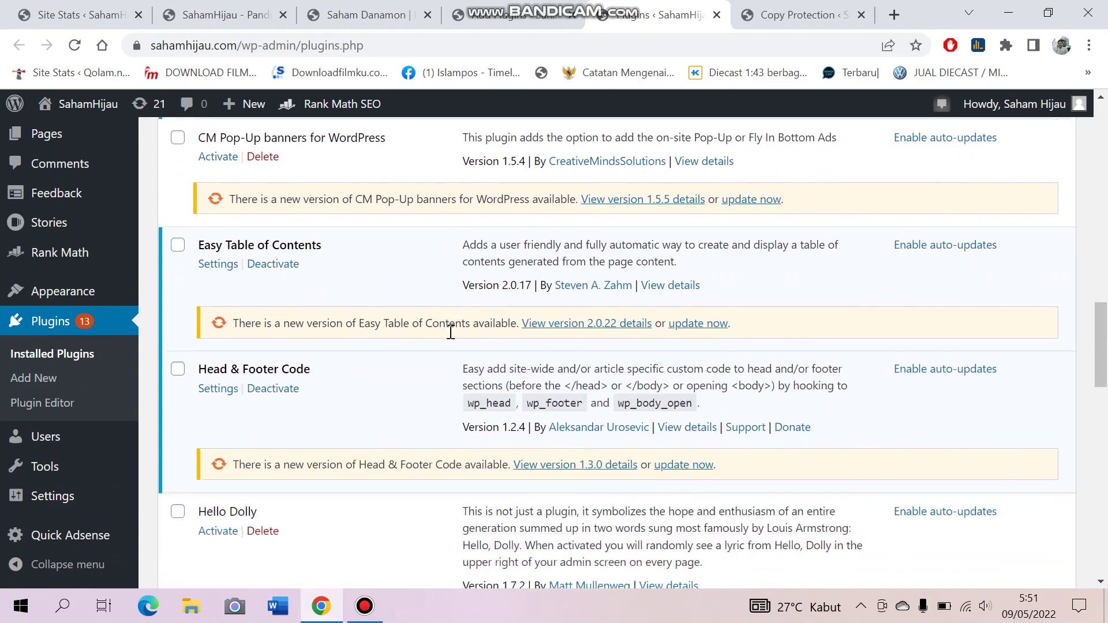
{"action": "scroll", "coordinate": [453, 339], "scroll_direction": "down", "scroll_amount": 7}
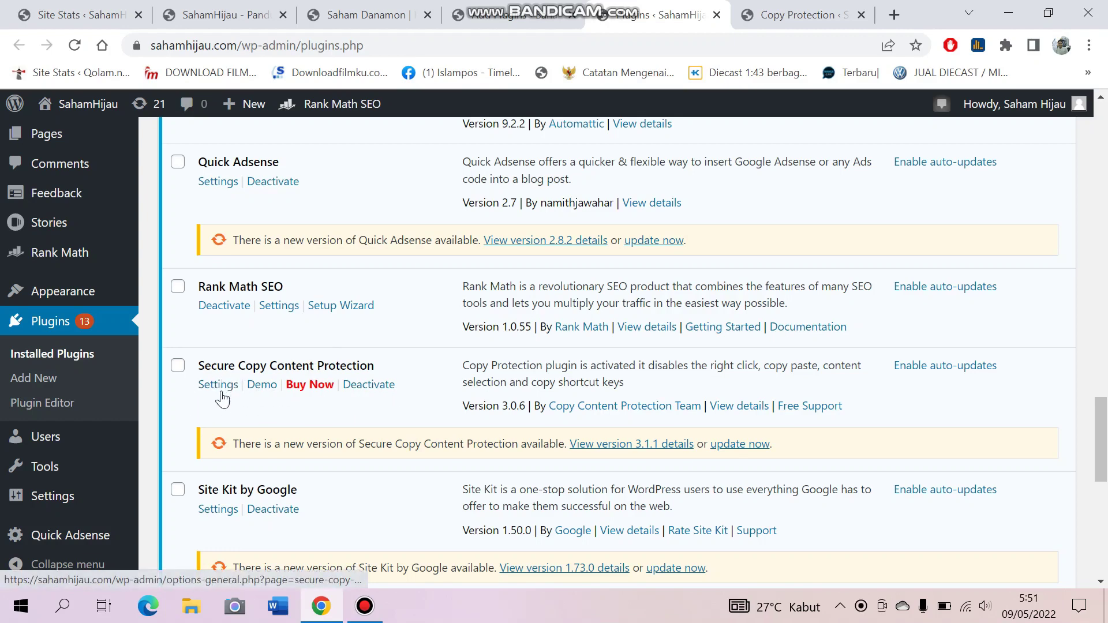
{"action": "scroll", "coordinate": [222, 398], "scroll_direction": "down", "scroll_amount": 6}
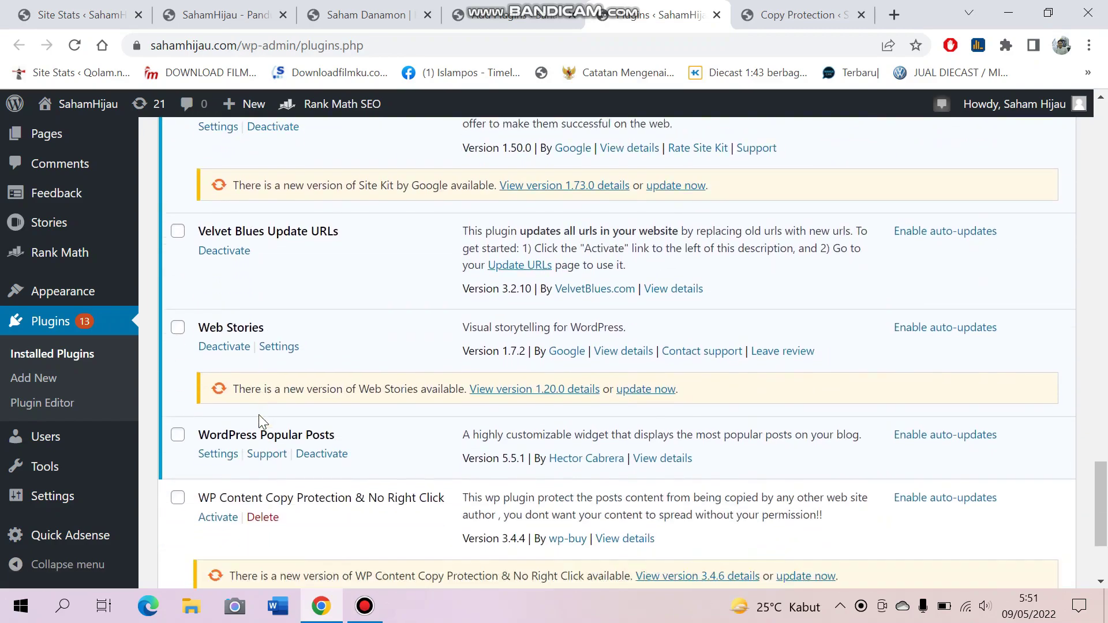
{"action": "scroll", "coordinate": [261, 419], "scroll_direction": "down", "scroll_amount": 3}
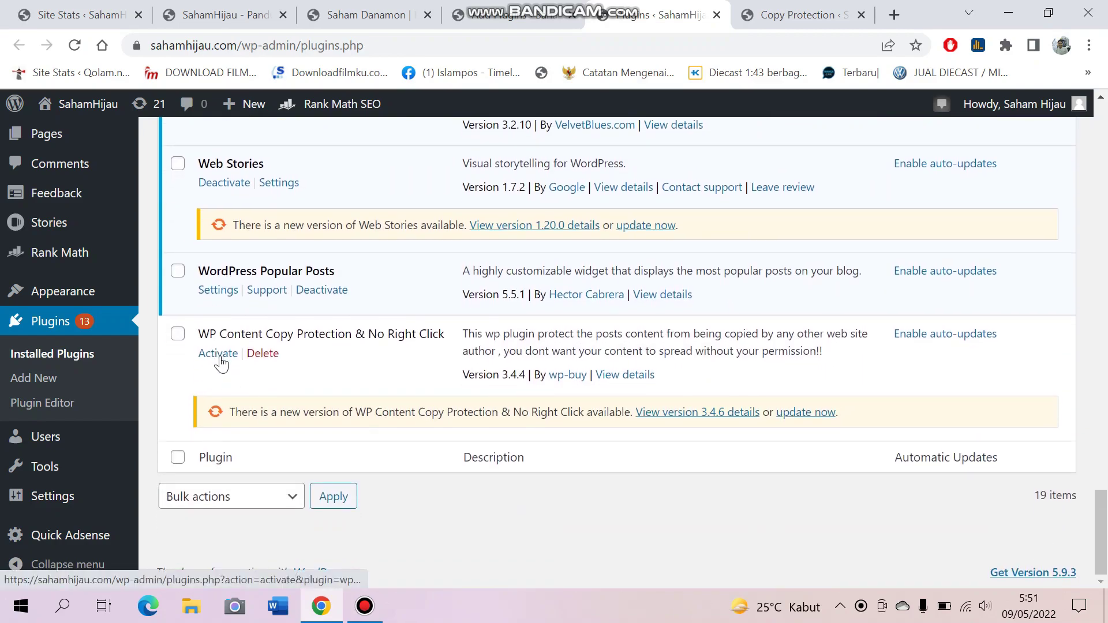
{"action": "scroll", "coordinate": [220, 356], "scroll_direction": "up", "scroll_amount": 10}
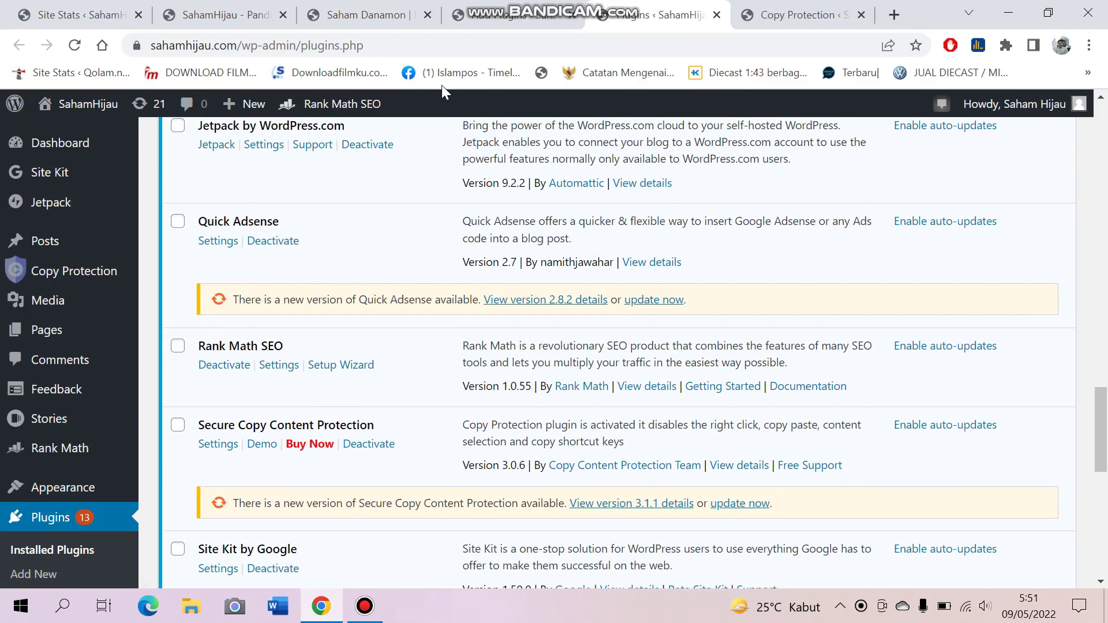
Step: Switch to the Copy Protection settings page and examine the General options for post types, exceptions and text selection
{"action": "left_click", "coordinate": [773, 17]}
{"action": "scroll", "coordinate": [480, 241], "scroll_direction": "down", "scroll_amount": 10}
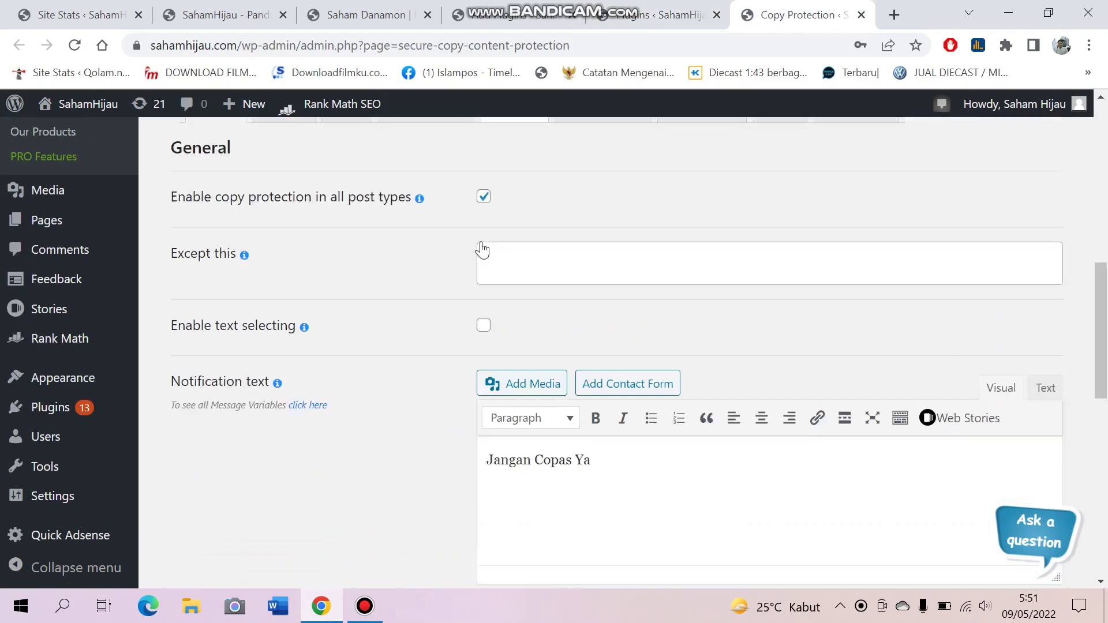
{"action": "scroll", "coordinate": [482, 249], "scroll_direction": "down", "scroll_amount": 2}
{"action": "scroll", "coordinate": [482, 248], "scroll_direction": "up", "scroll_amount": 5}
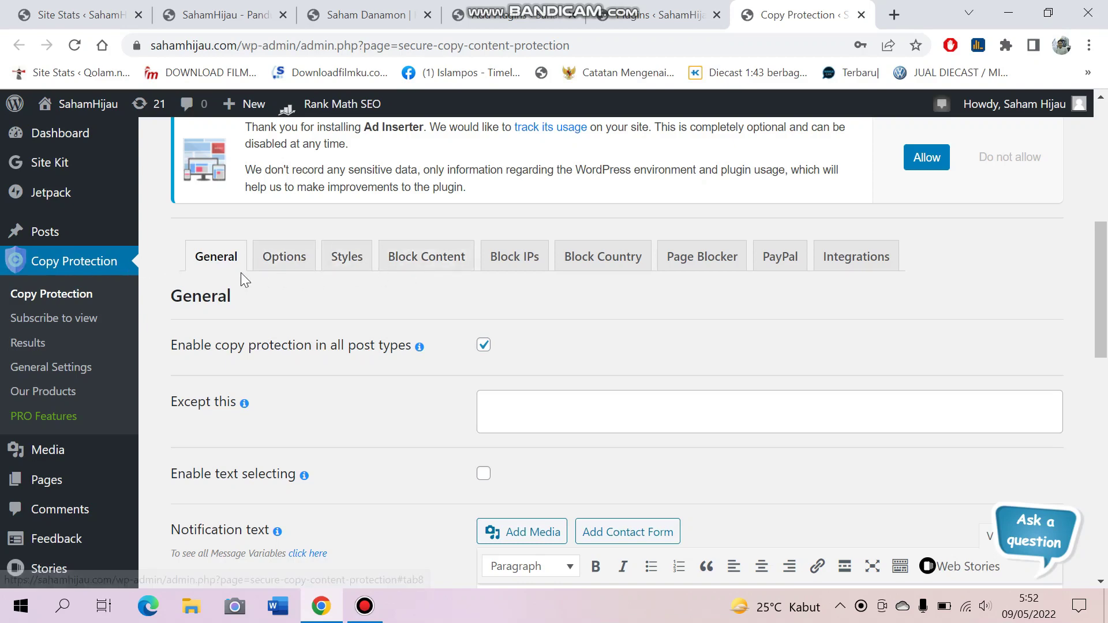
{"action": "scroll", "coordinate": [420, 326], "scroll_direction": "down", "scroll_amount": 2}
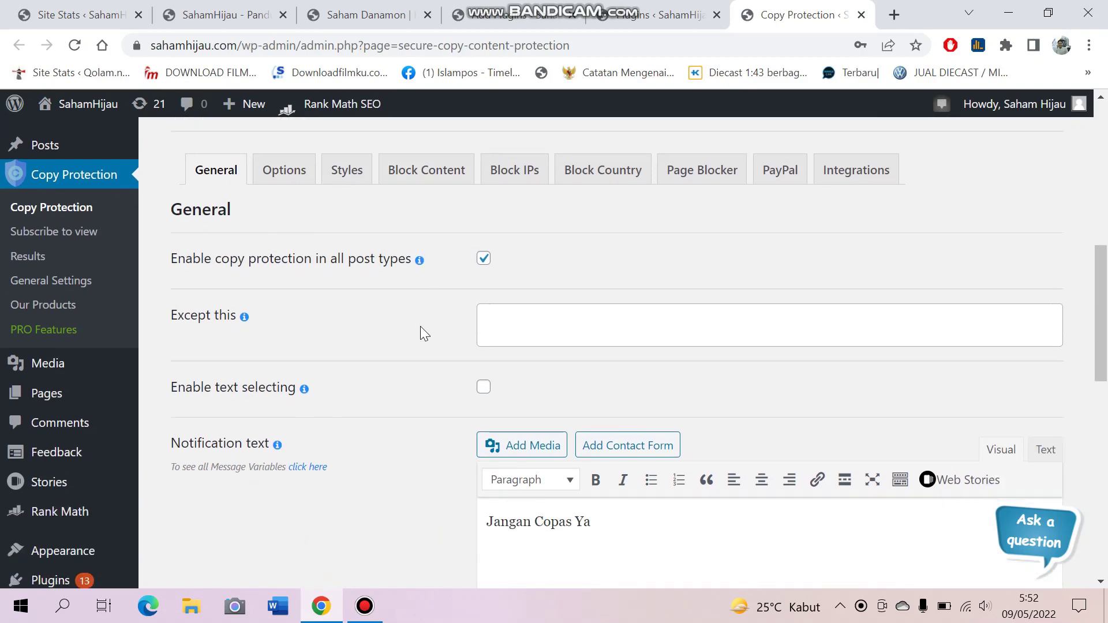
Step: Examine the notification text, audio upload, exclusion and PRO-only role settings in the General copy protection options
{"action": "scroll", "coordinate": [420, 326], "scroll_direction": "down", "scroll_amount": 9}
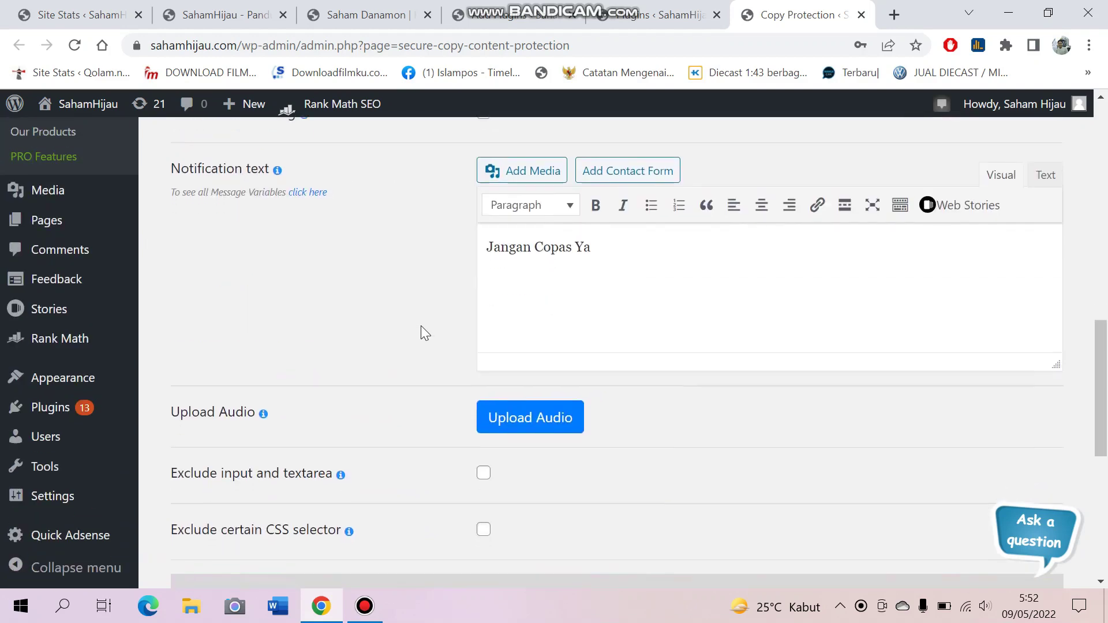
{"action": "scroll", "coordinate": [420, 324], "scroll_direction": "up", "scroll_amount": 3}
{"action": "scroll", "coordinate": [421, 324], "scroll_direction": "down", "scroll_amount": 5}
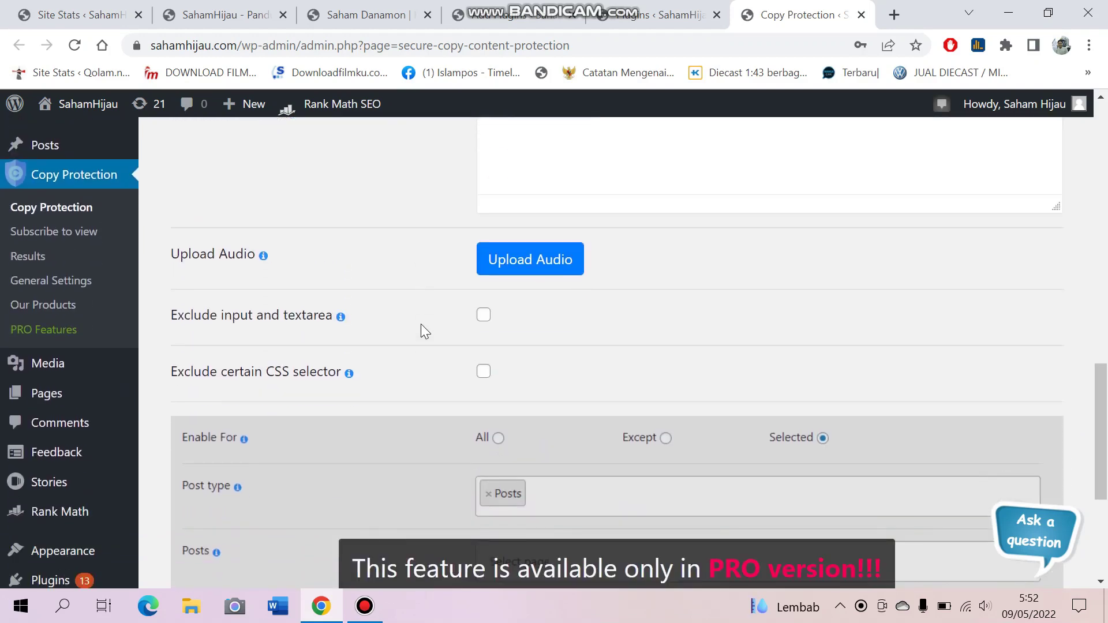
{"action": "scroll", "coordinate": [420, 323], "scroll_direction": "down", "scroll_amount": 2}
{"action": "scroll", "coordinate": [421, 323], "scroll_direction": "up", "scroll_amount": 7}
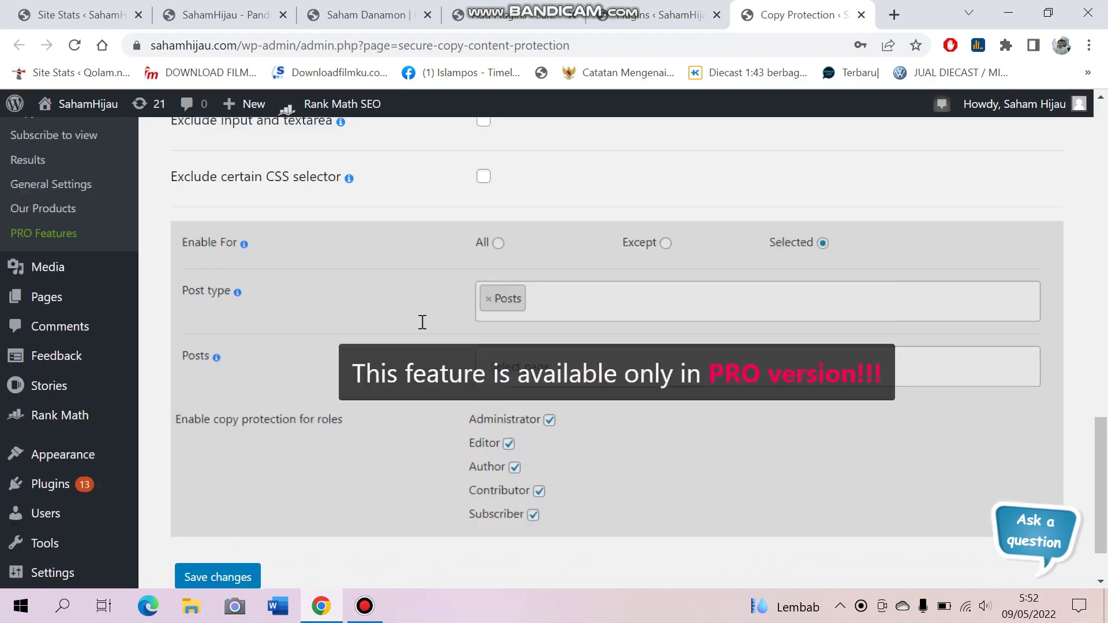
{"action": "scroll", "coordinate": [421, 321], "scroll_direction": "down", "scroll_amount": 1}
{"action": "scroll", "coordinate": [425, 328], "scroll_direction": "down", "scroll_amount": 1}
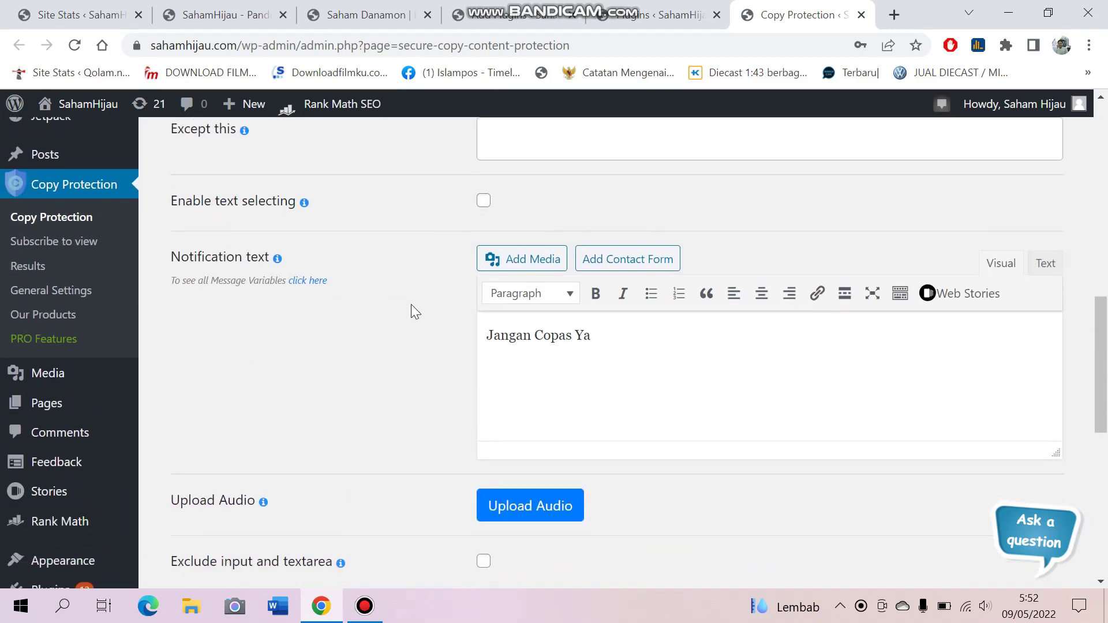
Step: Highlight the notification text "Jangan Copas Ya" and test the copy protection on the Kelebihan Saham Danamon paragraph of the article
{"action": "left_click_drag", "start_coordinate": [610, 336], "coordinate": [479, 339]}
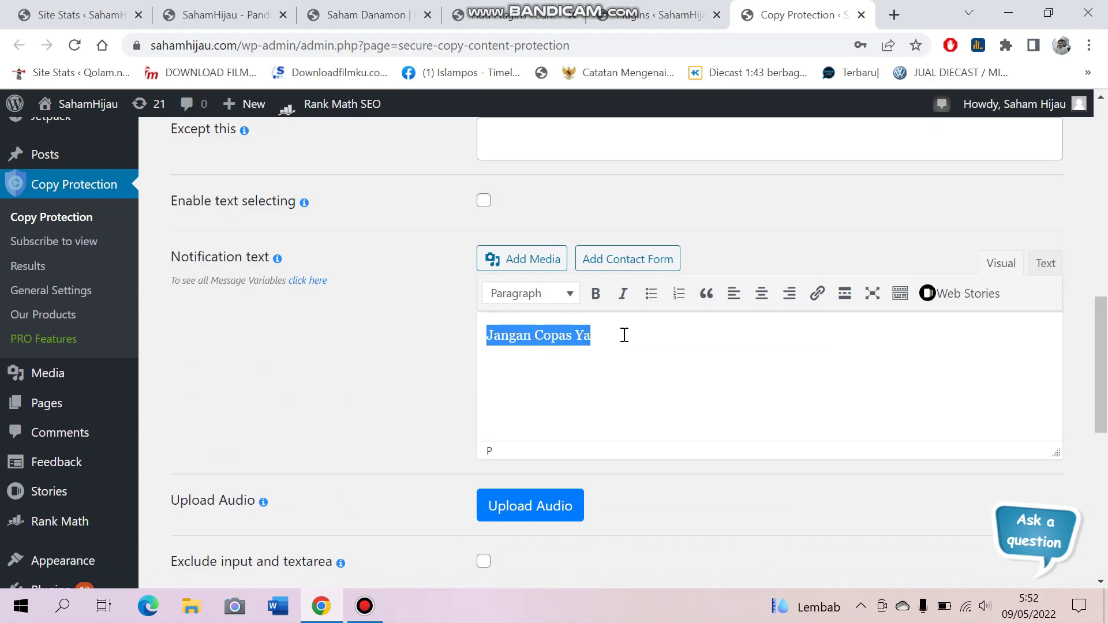
{"action": "left_click", "coordinate": [405, 32]}
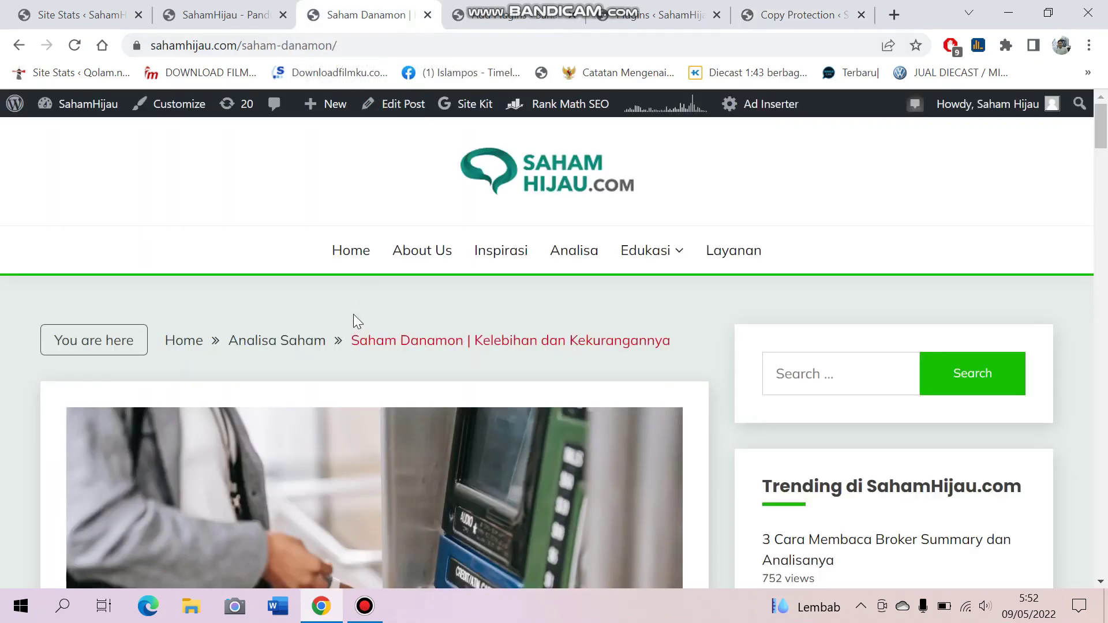
{"action": "scroll", "coordinate": [353, 314], "scroll_direction": "down", "scroll_amount": 10}
{"action": "scroll", "coordinate": [355, 323], "scroll_direction": "down", "scroll_amount": 2}
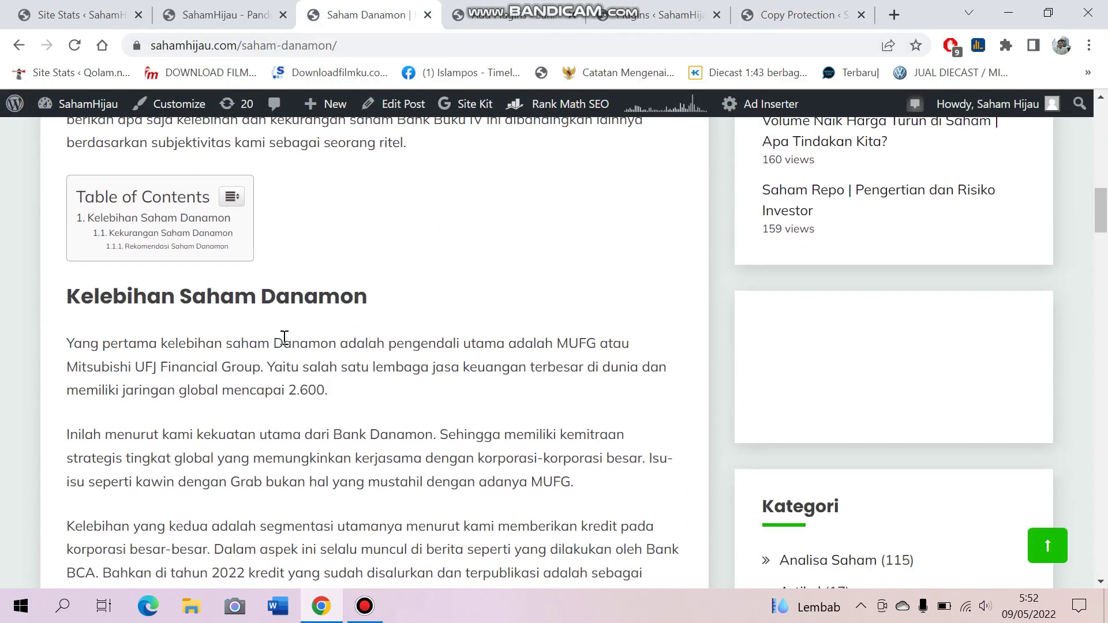
{"action": "left_click", "coordinate": [283, 340]}
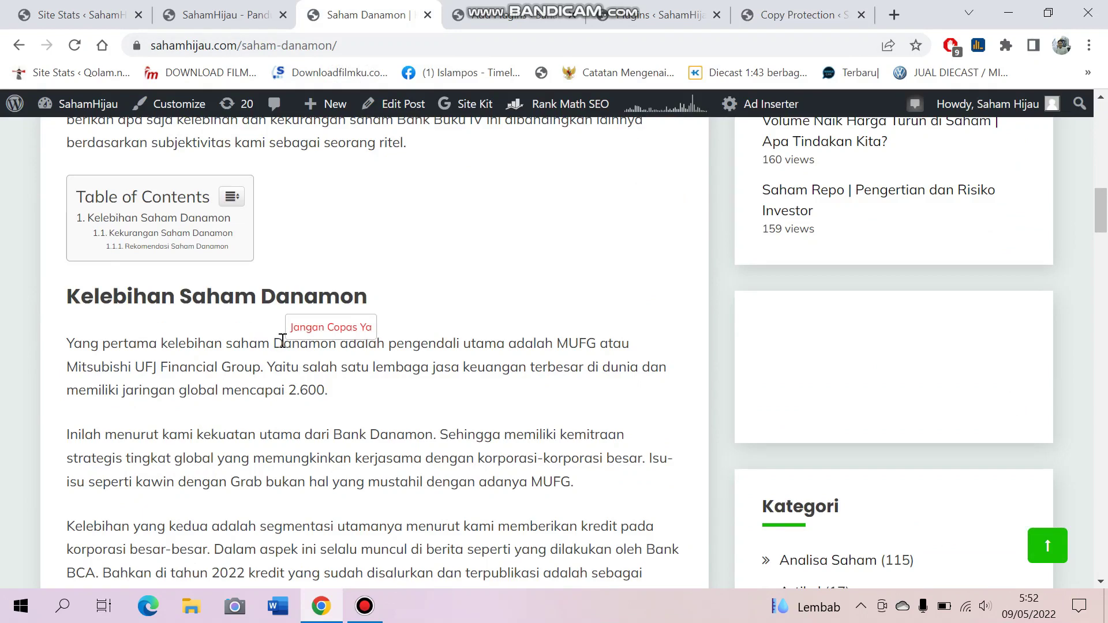
Step: Return to the Copy Protection settings and review the notification text and General options against the Saham Danamon article
{"action": "left_click", "coordinate": [515, 15]}
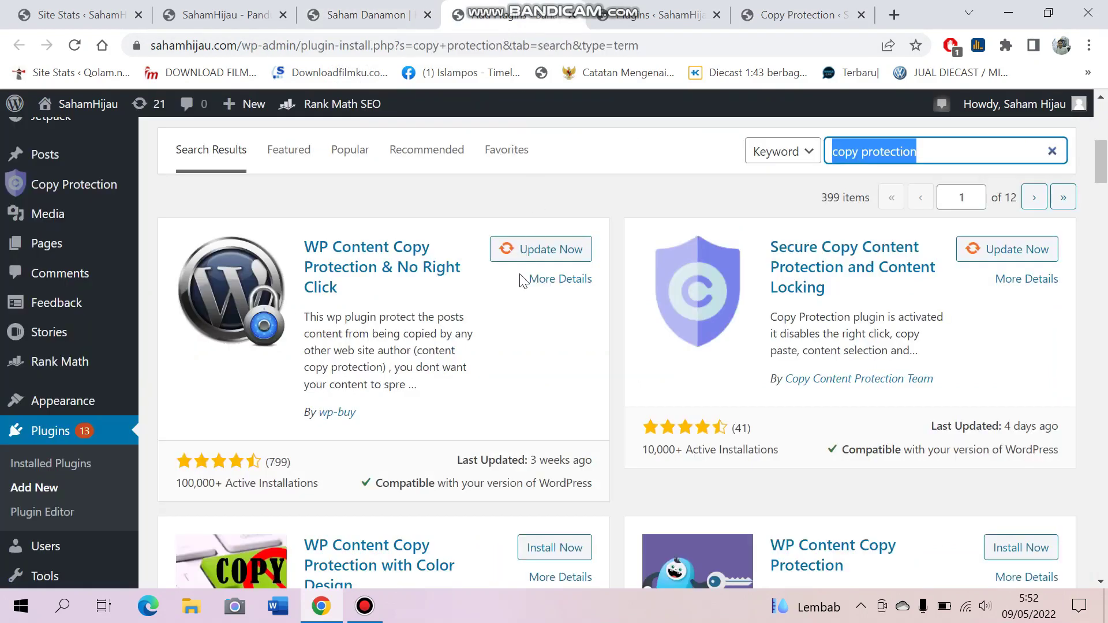
{"action": "left_click", "coordinate": [684, 17]}
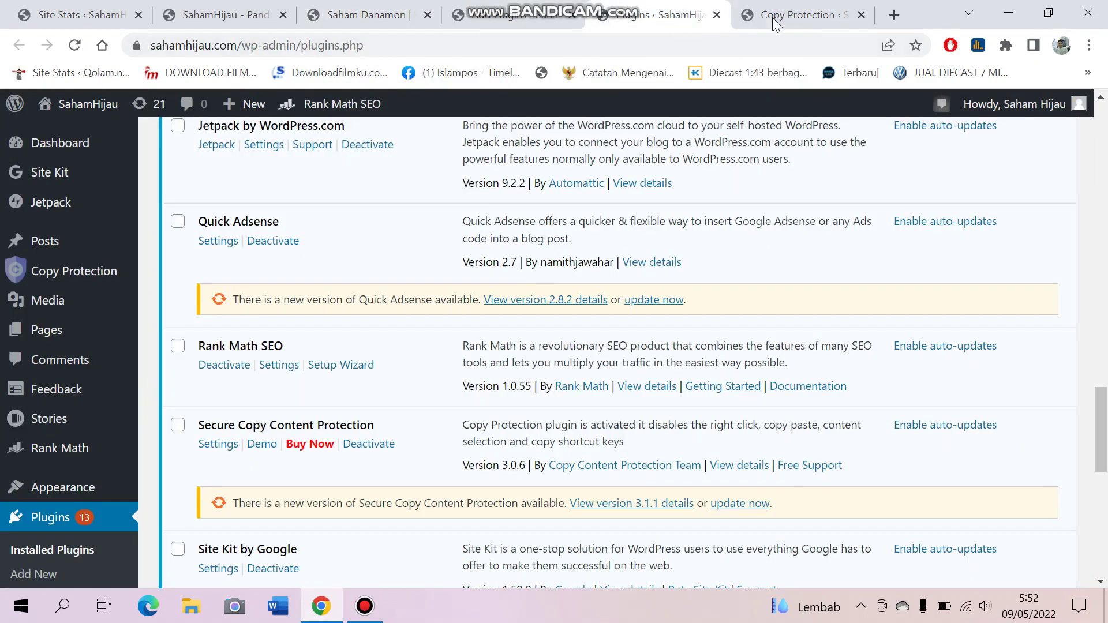
{"action": "left_click", "coordinate": [775, 17]}
{"action": "left_click", "coordinate": [589, 341]}
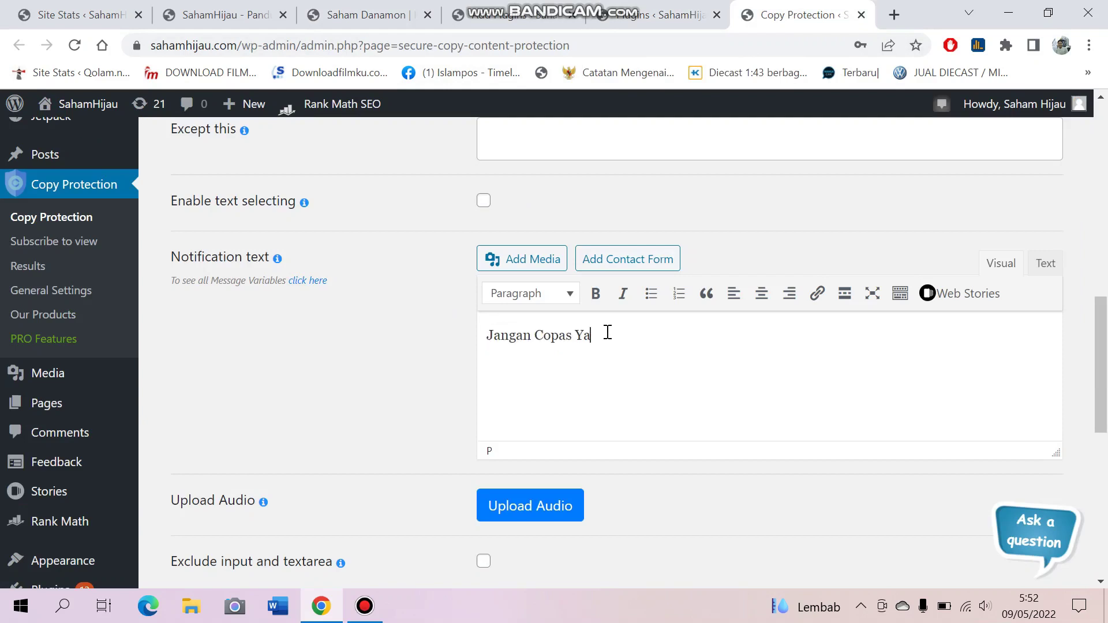
{"action": "scroll", "coordinate": [608, 333], "scroll_direction": "up", "scroll_amount": 3}
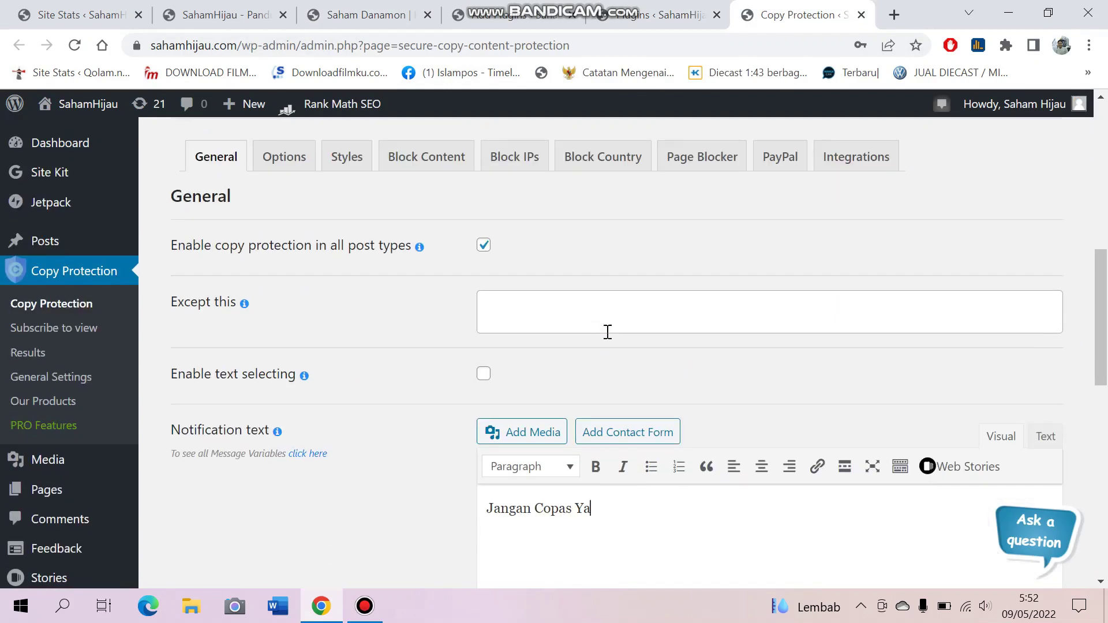
{"action": "left_click", "coordinate": [341, 18]}
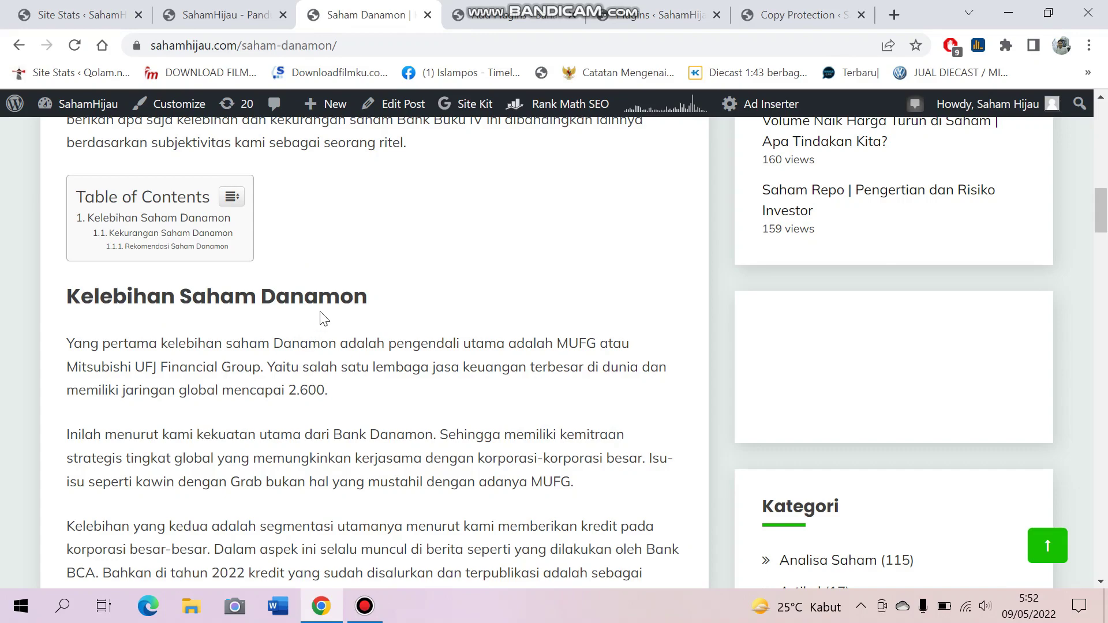
{"action": "left_click", "coordinate": [773, 21]}
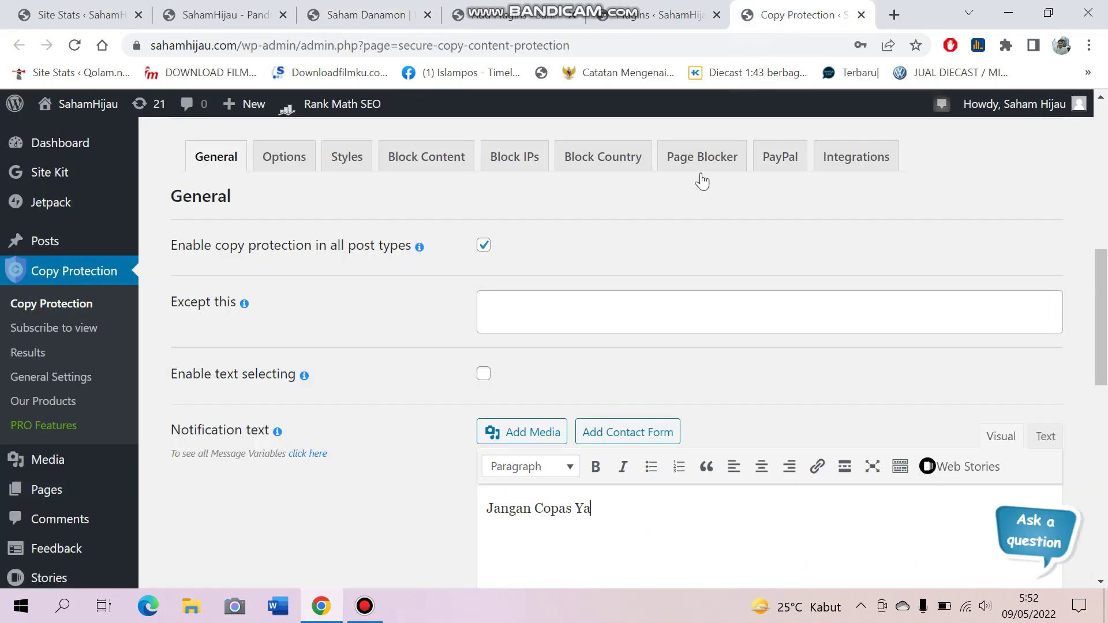
{"action": "scroll", "coordinate": [556, 383], "scroll_direction": "down", "scroll_amount": 1}
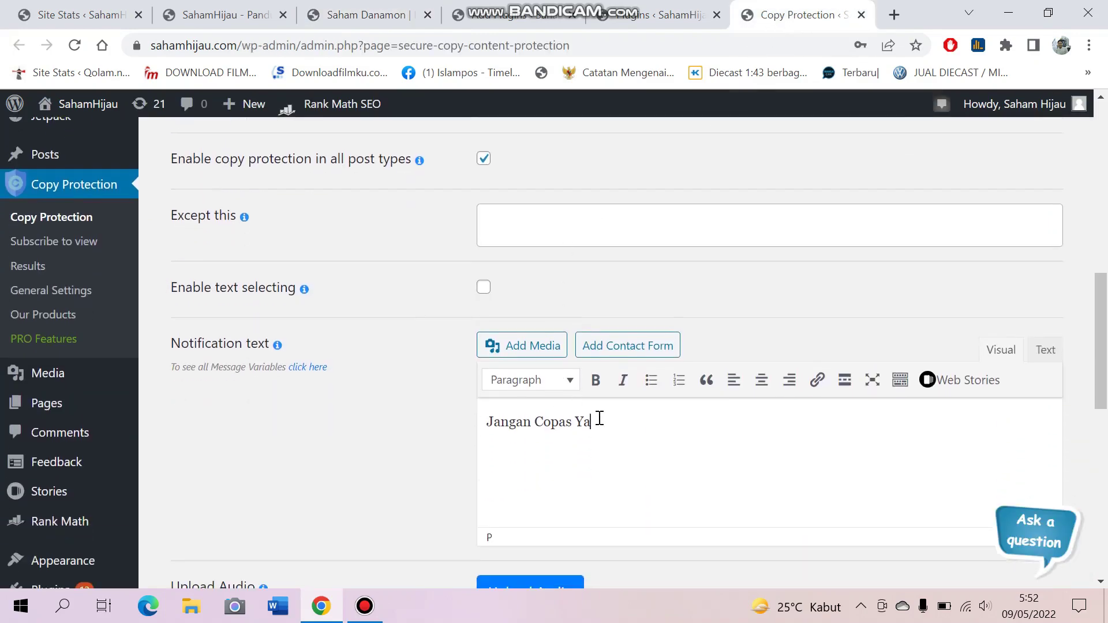
{"action": "scroll", "coordinate": [525, 382], "scroll_direction": "up", "scroll_amount": 3}
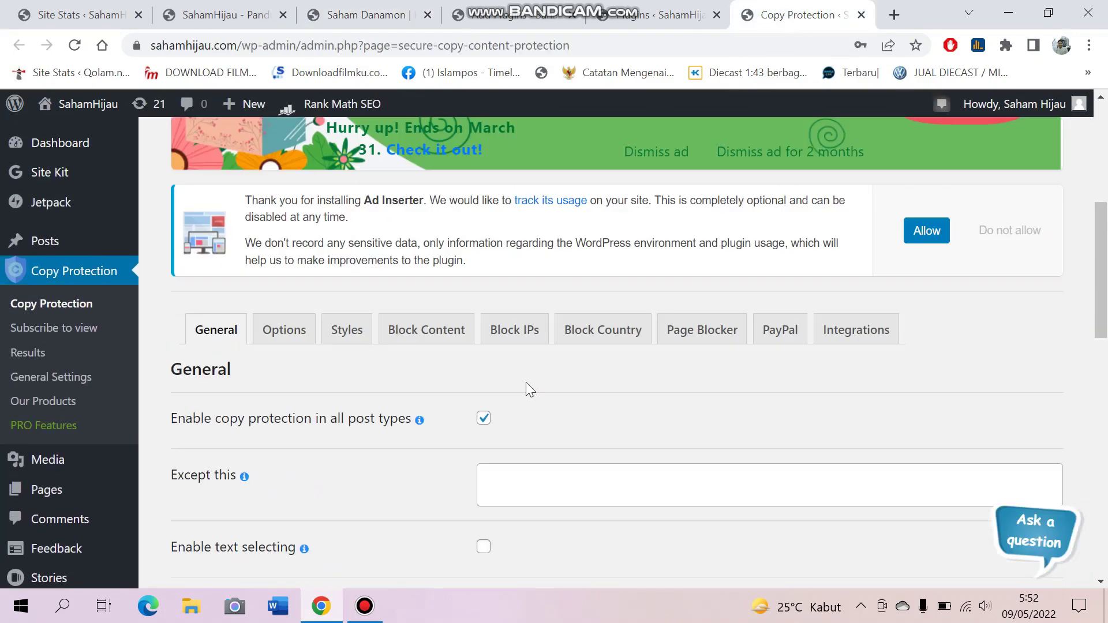
Step: Examine the copy protection Options for blocking right click, developer tools, drag and drop, and keyboard shortcuts, including their message and audio settings
{"action": "left_click", "coordinate": [283, 329]}
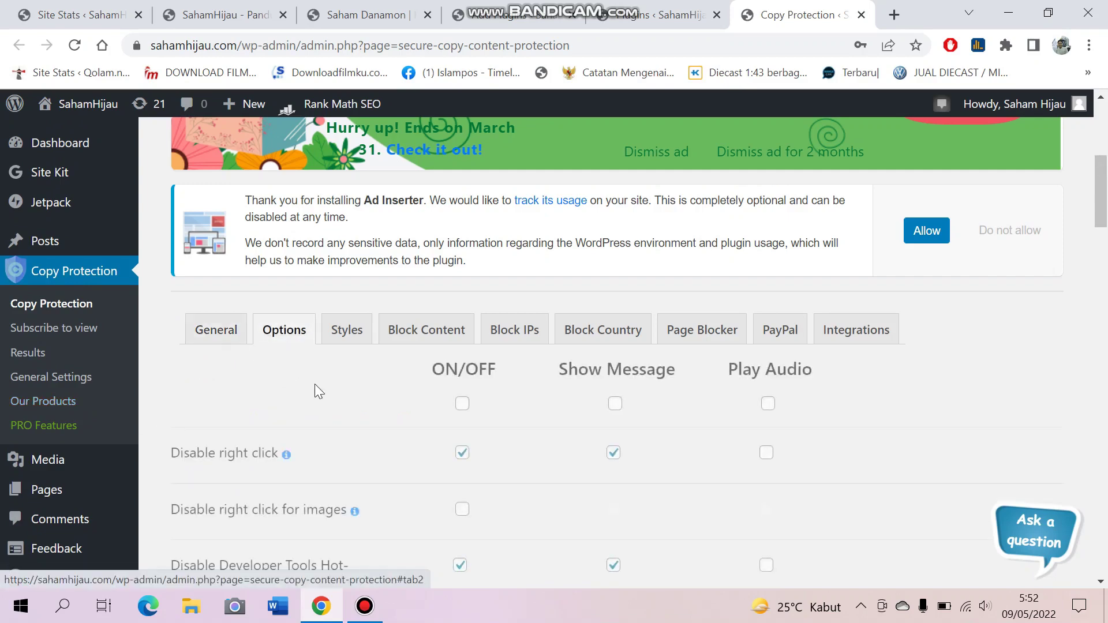
{"action": "scroll", "coordinate": [459, 390], "scroll_direction": "down", "scroll_amount": 3}
{"action": "left_click", "coordinate": [460, 392]}
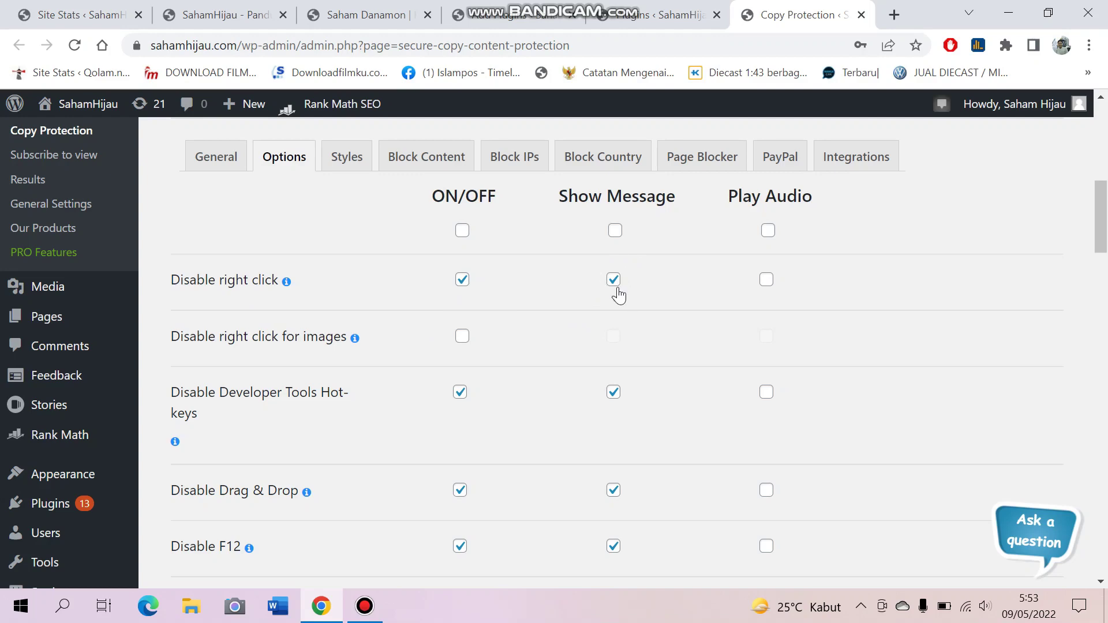
{"action": "scroll", "coordinate": [548, 372], "scroll_direction": "down", "scroll_amount": 3}
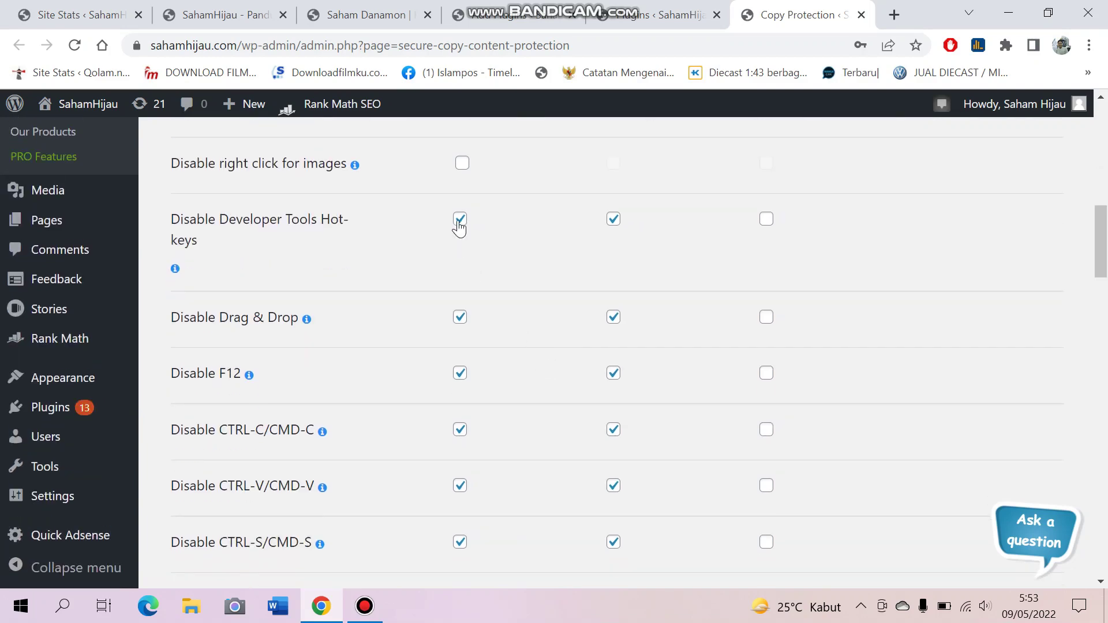
{"action": "scroll", "coordinate": [463, 263], "scroll_direction": "down", "scroll_amount": 3}
{"action": "scroll", "coordinate": [460, 319], "scroll_direction": "up", "scroll_amount": 2}
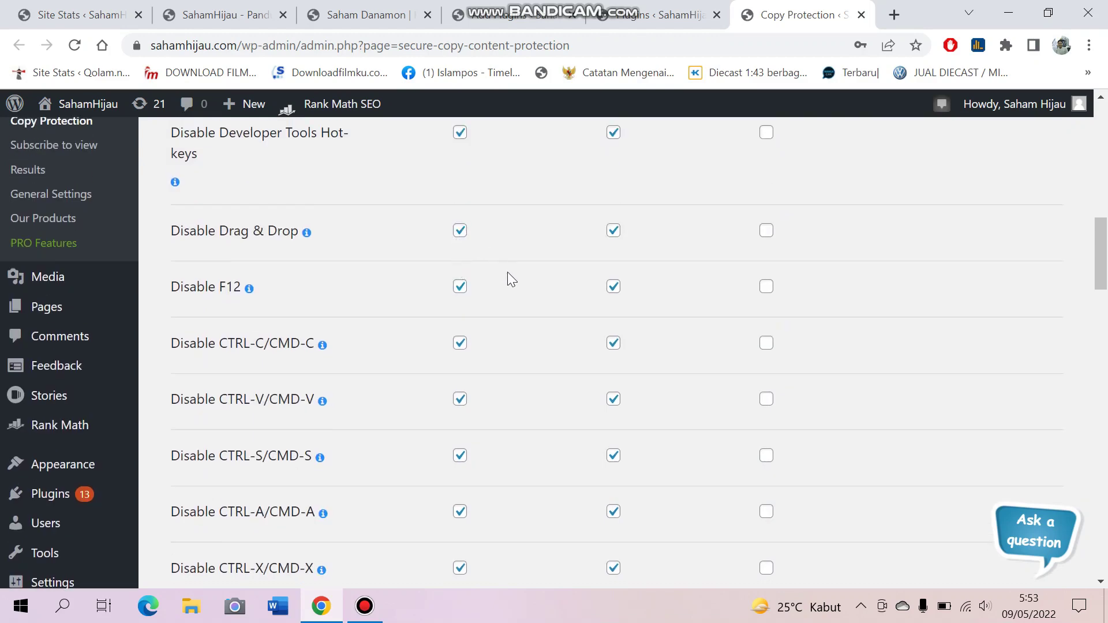
{"action": "scroll", "coordinate": [507, 272], "scroll_direction": "down", "scroll_amount": 3}
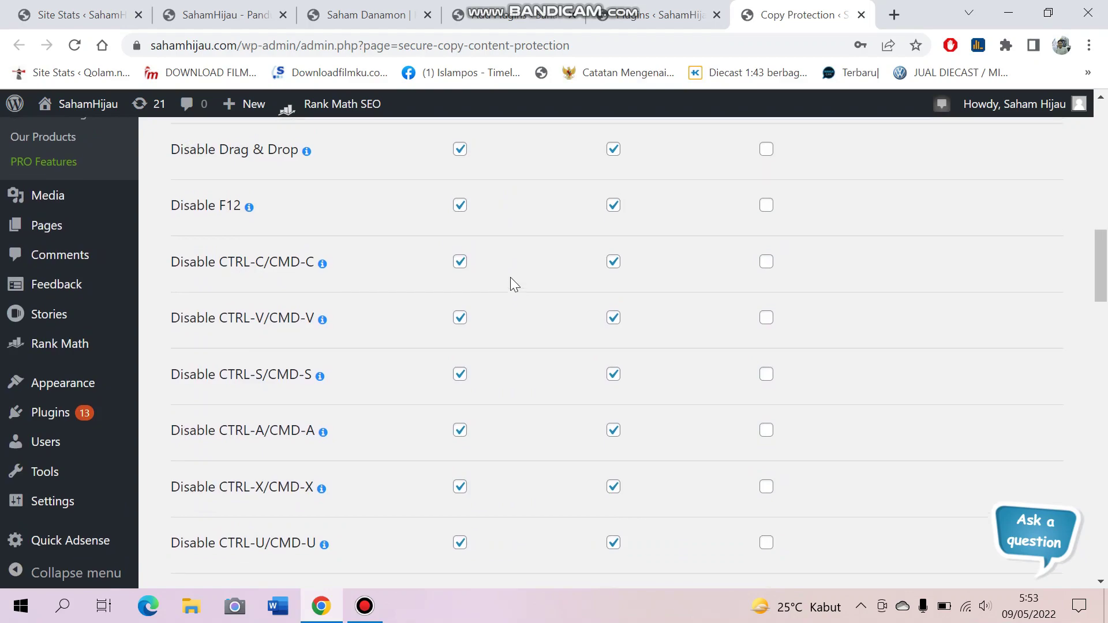
{"action": "scroll", "coordinate": [510, 277], "scroll_direction": "up", "scroll_amount": 15}
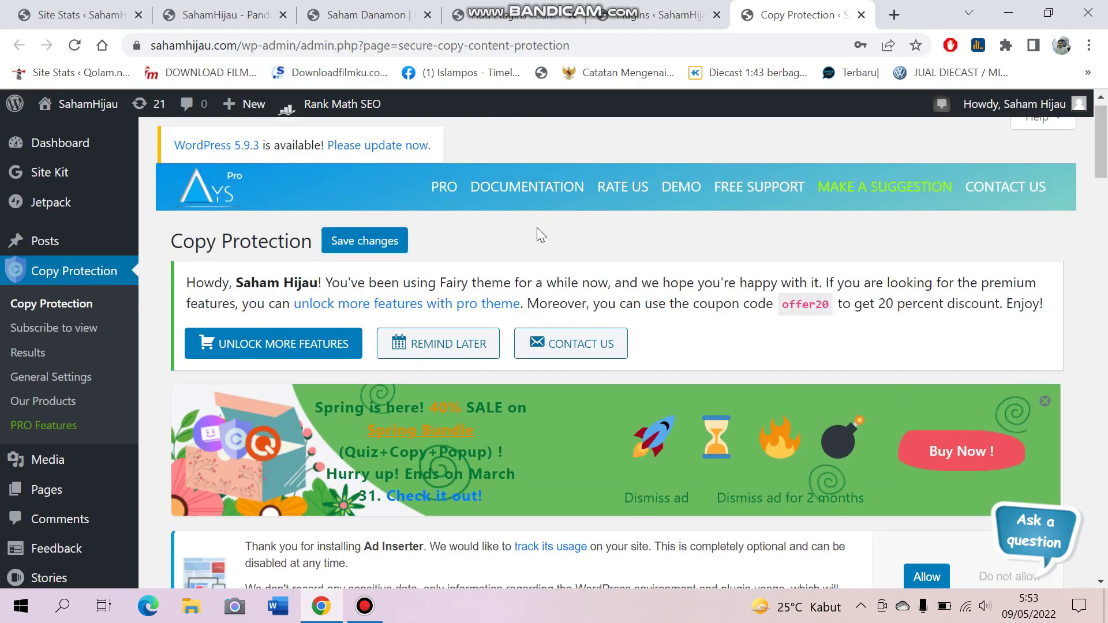
{"action": "scroll", "coordinate": [536, 231], "scroll_direction": "down", "scroll_amount": 6}
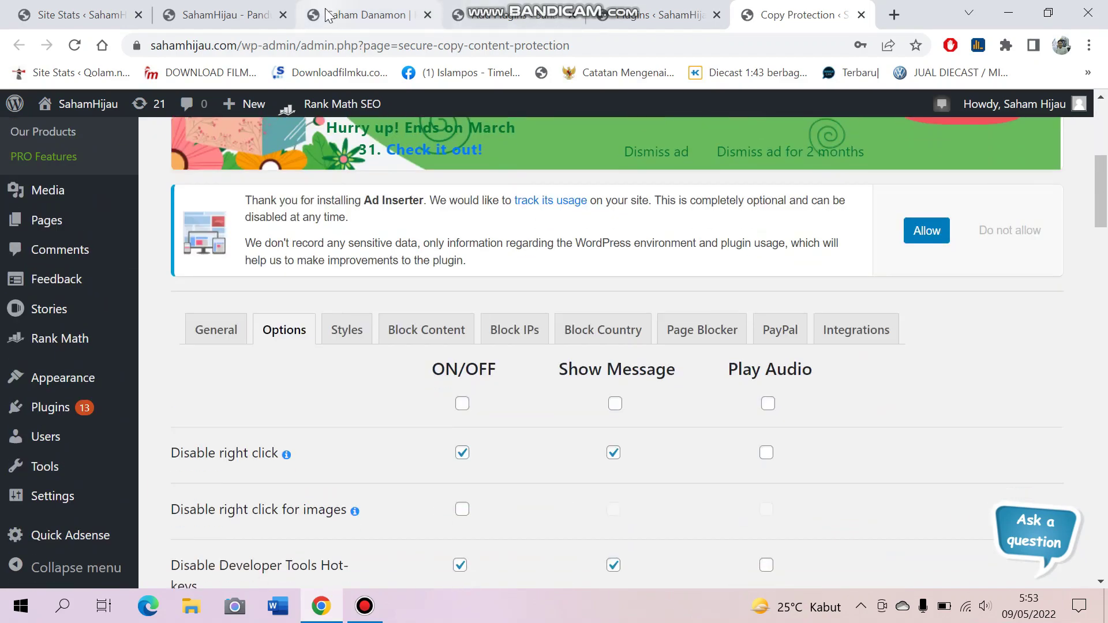
Step: Switch to the Saham Danamon article and try to open the context menu on its opening paragraph
{"action": "left_click", "coordinate": [358, 15]}
{"action": "scroll", "coordinate": [279, 293], "scroll_direction": "up", "scroll_amount": 5}
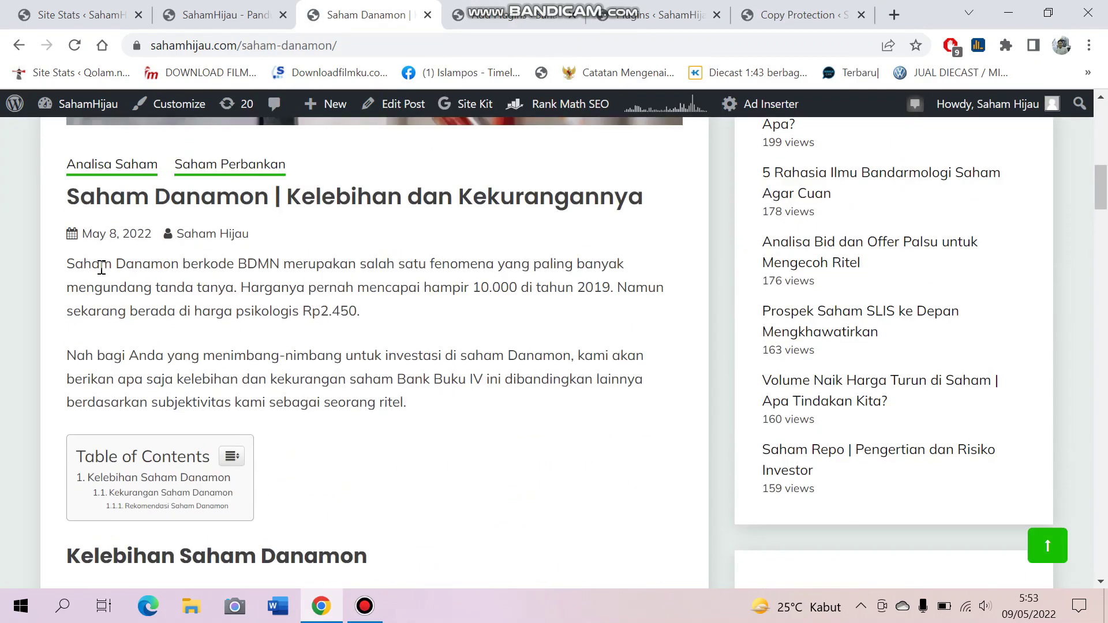
{"action": "right_click", "coordinate": [254, 283]}
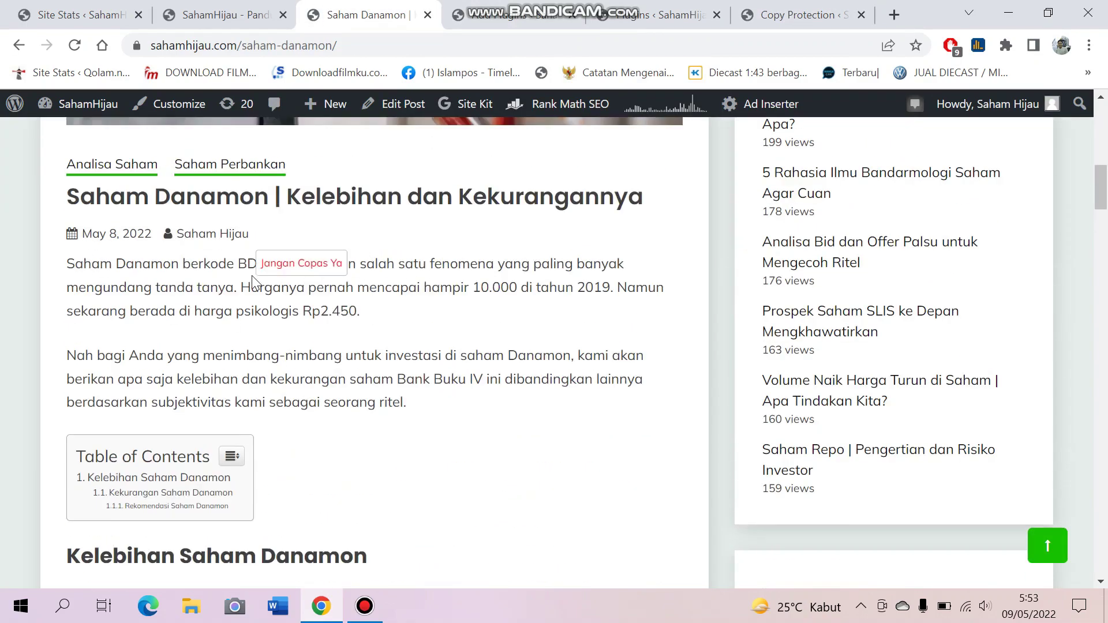
{"action": "scroll", "coordinate": [254, 283], "scroll_direction": "up", "scroll_amount": 10}
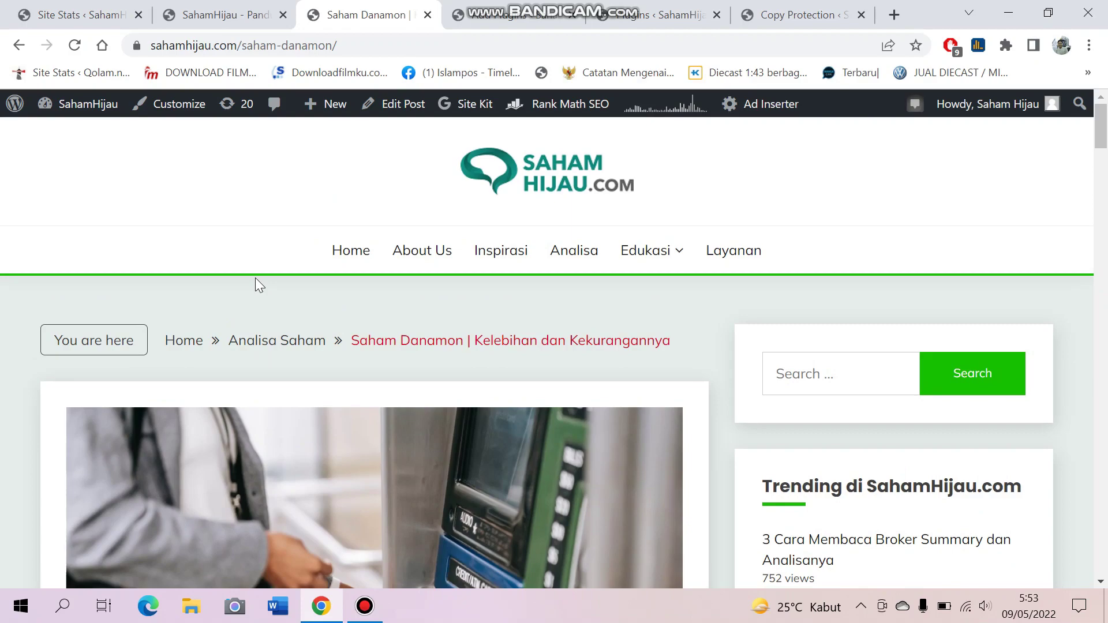
Step: Read through the Saham Danamon article, open its internal link to the Saham Bank Danamon article in a new tab, and return
{"action": "scroll", "coordinate": [358, 275], "scroll_direction": "down", "scroll_amount": 6}
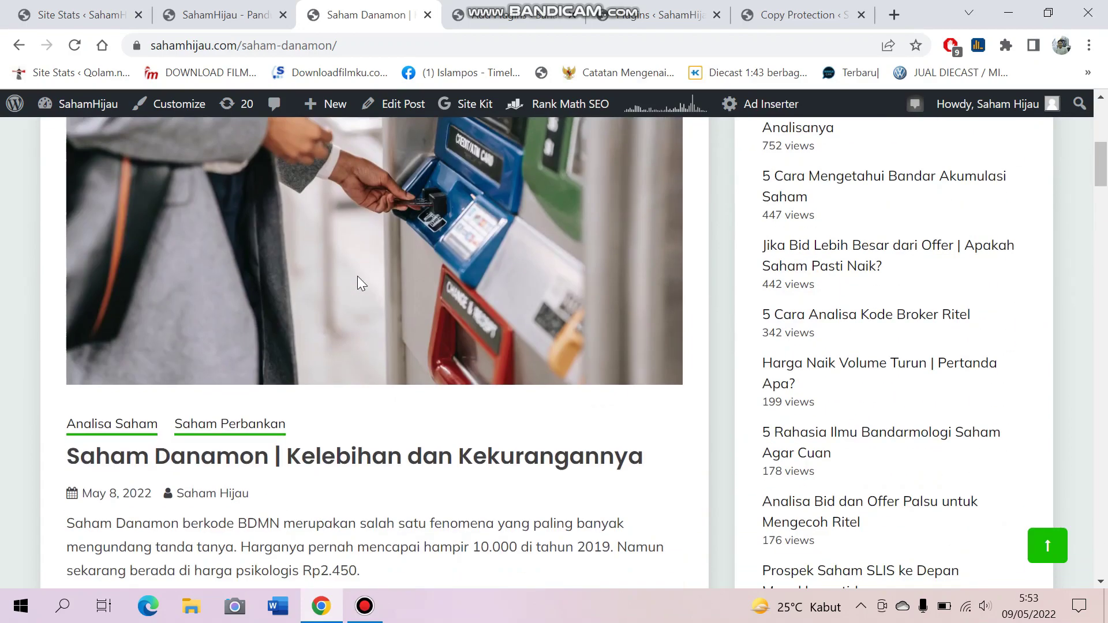
{"action": "scroll", "coordinate": [358, 276], "scroll_direction": "down", "scroll_amount": 5}
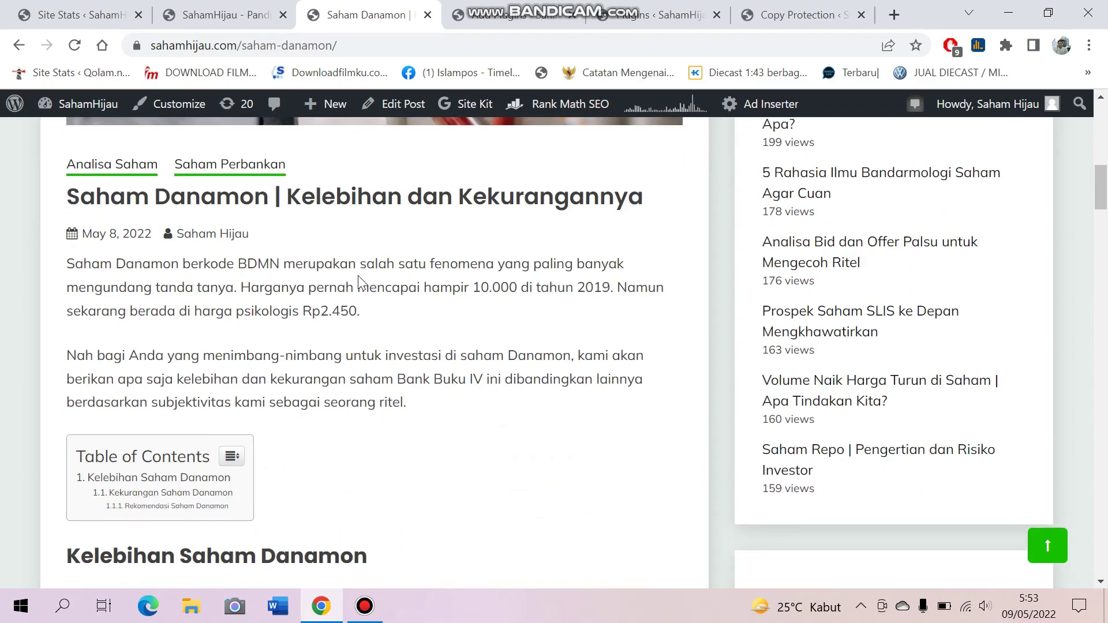
{"action": "scroll", "coordinate": [357, 281], "scroll_direction": "up", "scroll_amount": 10}
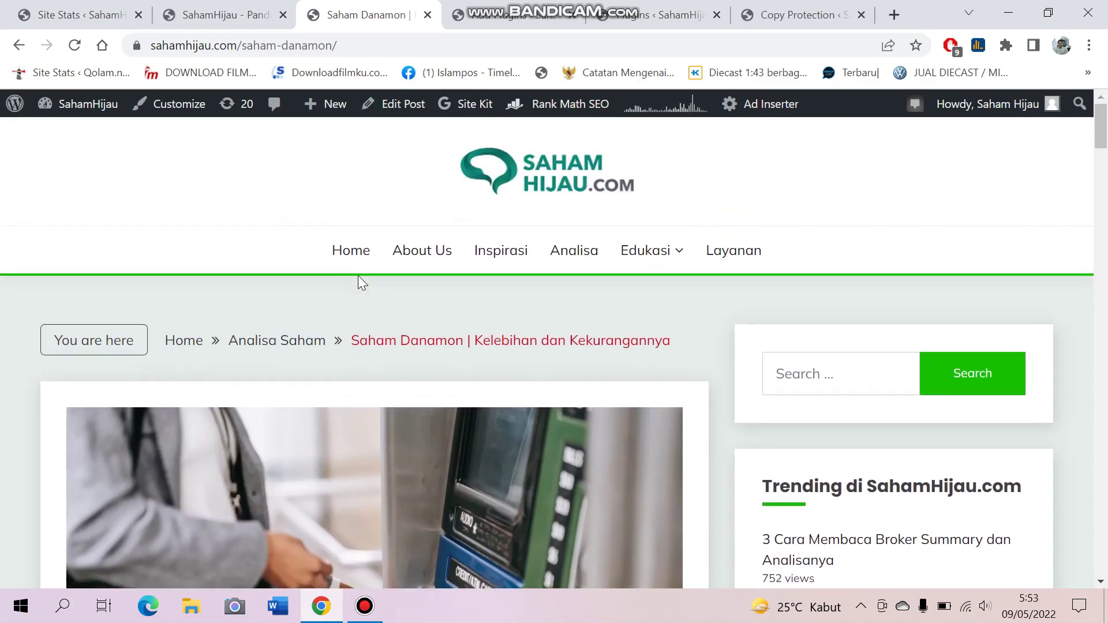
{"action": "scroll", "coordinate": [358, 276], "scroll_direction": "down", "scroll_amount": 5}
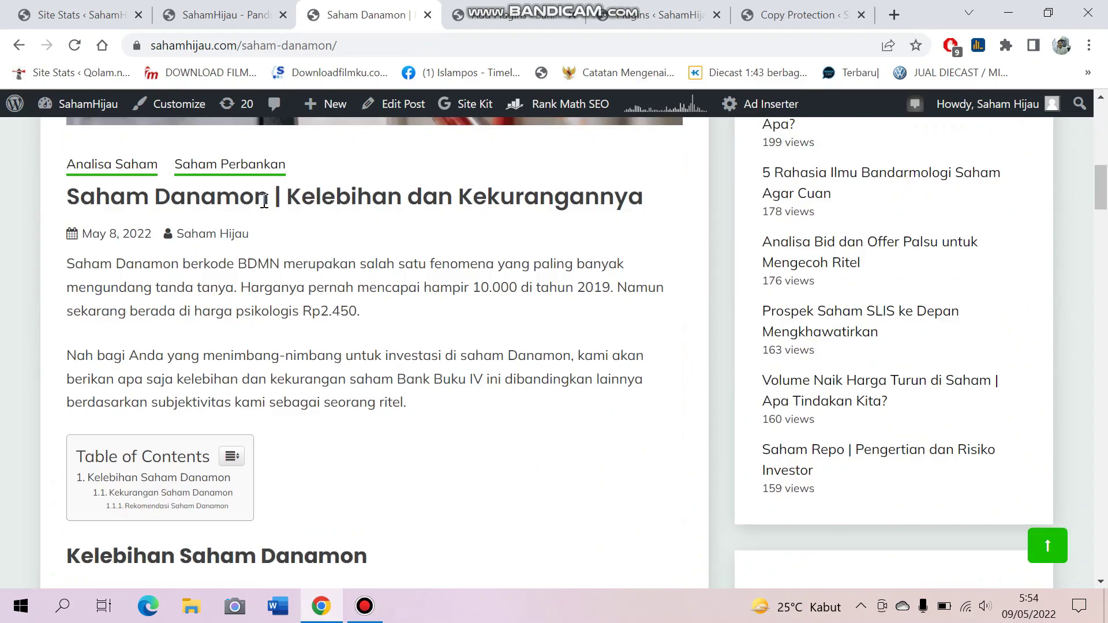
{"action": "scroll", "coordinate": [255, 296], "scroll_direction": "down", "scroll_amount": 20}
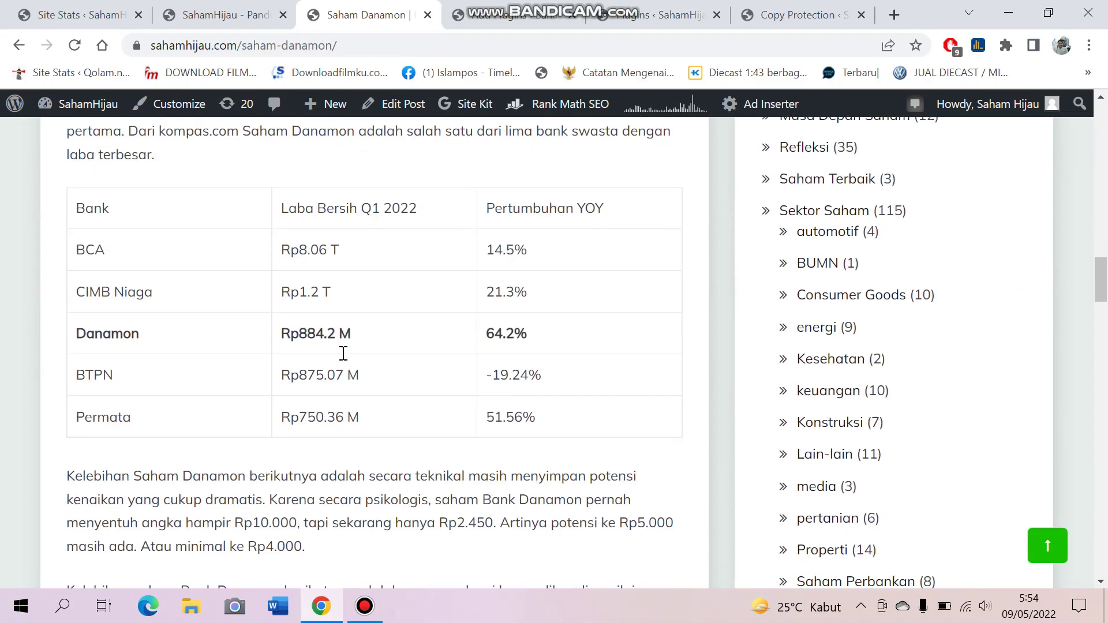
{"action": "scroll", "coordinate": [343, 354], "scroll_direction": "down", "scroll_amount": 20}
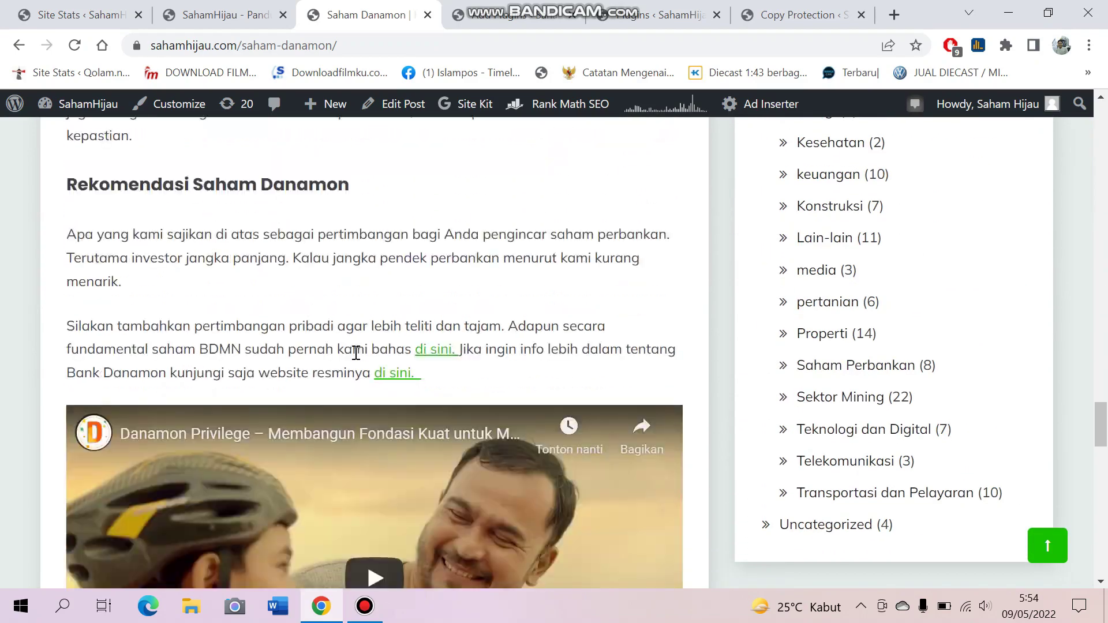
{"action": "left_click", "coordinate": [430, 346]}
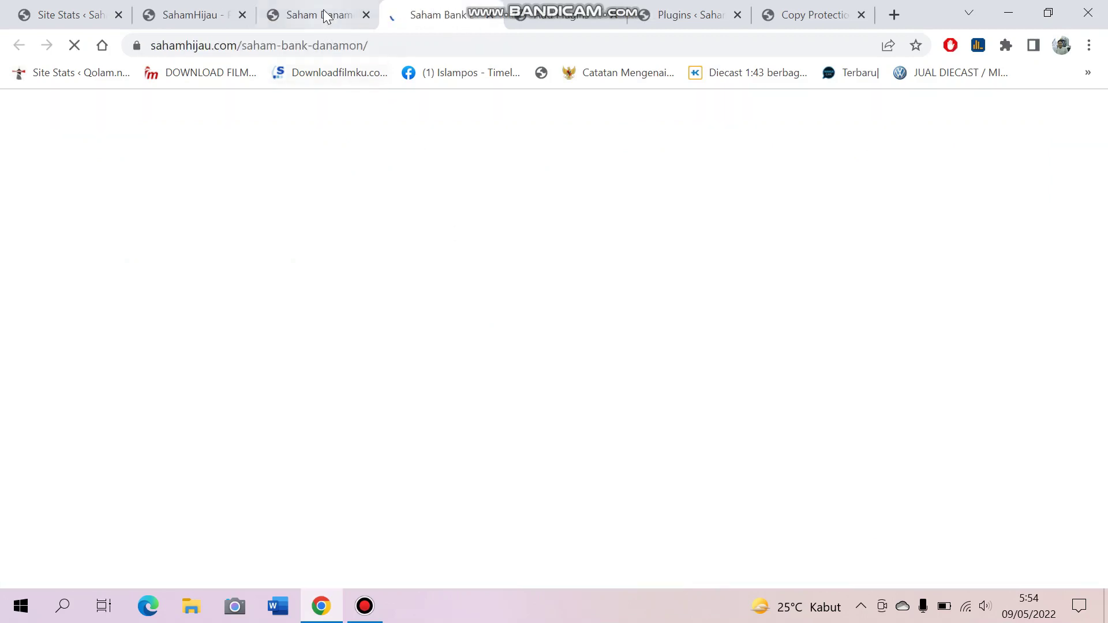
{"action": "left_click", "coordinate": [321, 15]}
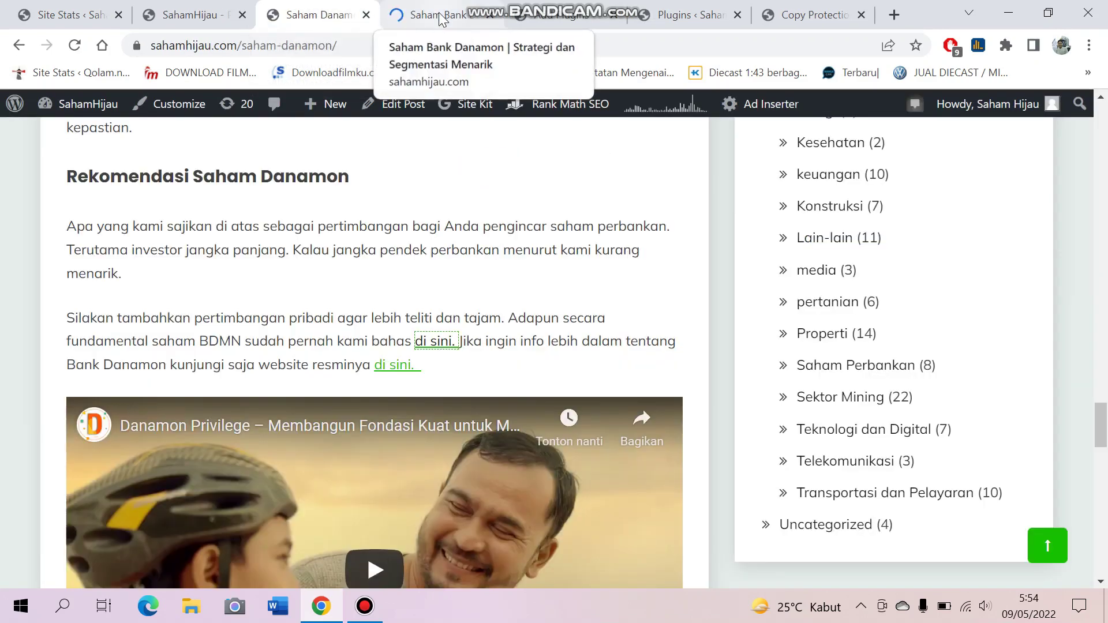
Step: Look over the Kategori links and the Trending di SahamHijau.com list beside the Saham Danamon article
{"action": "left_click", "coordinate": [838, 239]}
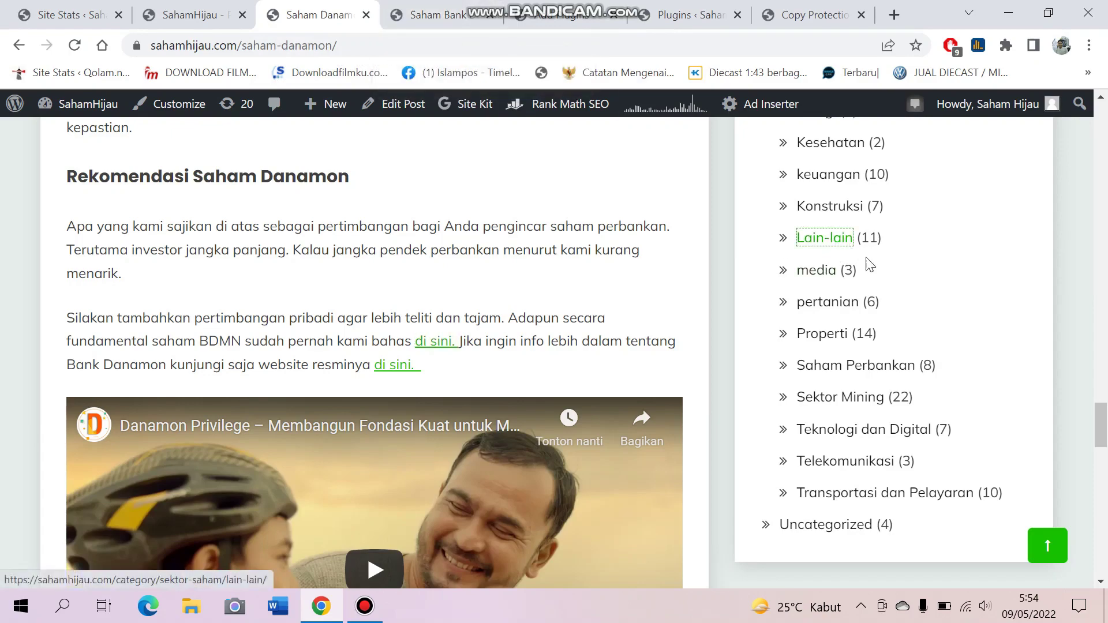
{"action": "scroll", "coordinate": [886, 295], "scroll_direction": "up", "scroll_amount": 15}
{"action": "scroll", "coordinate": [884, 293], "scroll_direction": "down", "scroll_amount": 6}
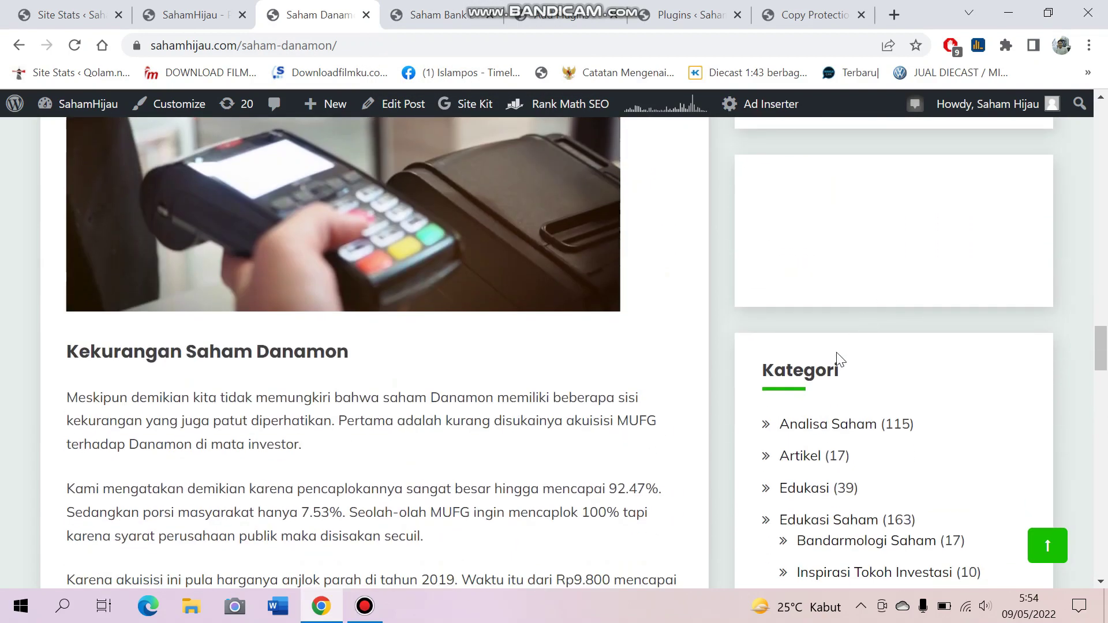
{"action": "scroll", "coordinate": [808, 306], "scroll_direction": "up", "scroll_amount": 12}
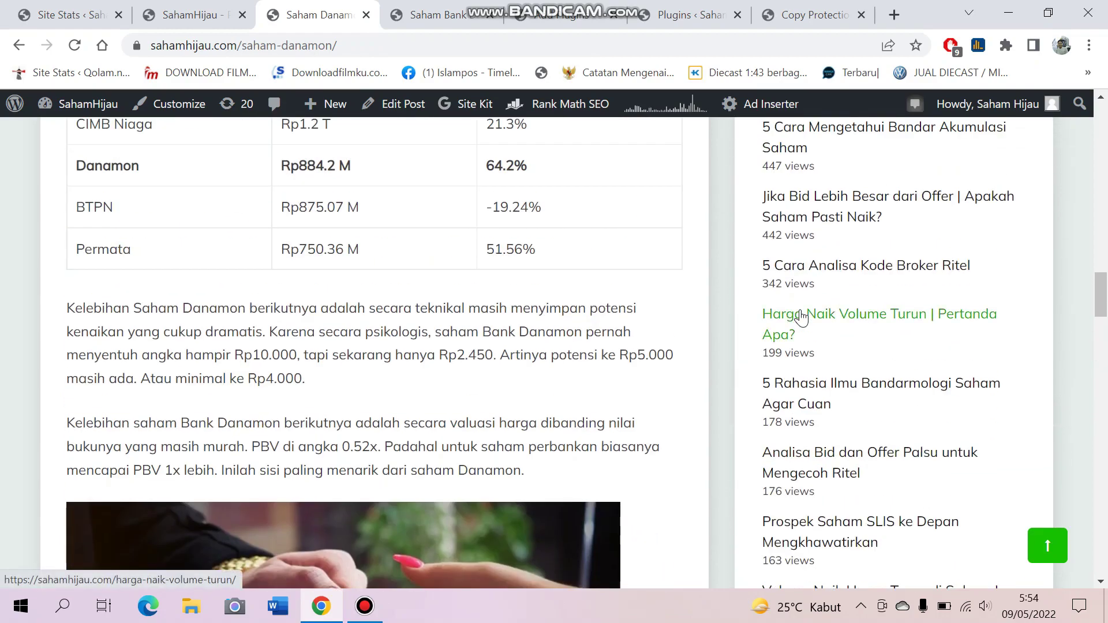
{"action": "scroll", "coordinate": [802, 323], "scroll_direction": "up", "scroll_amount": 20}
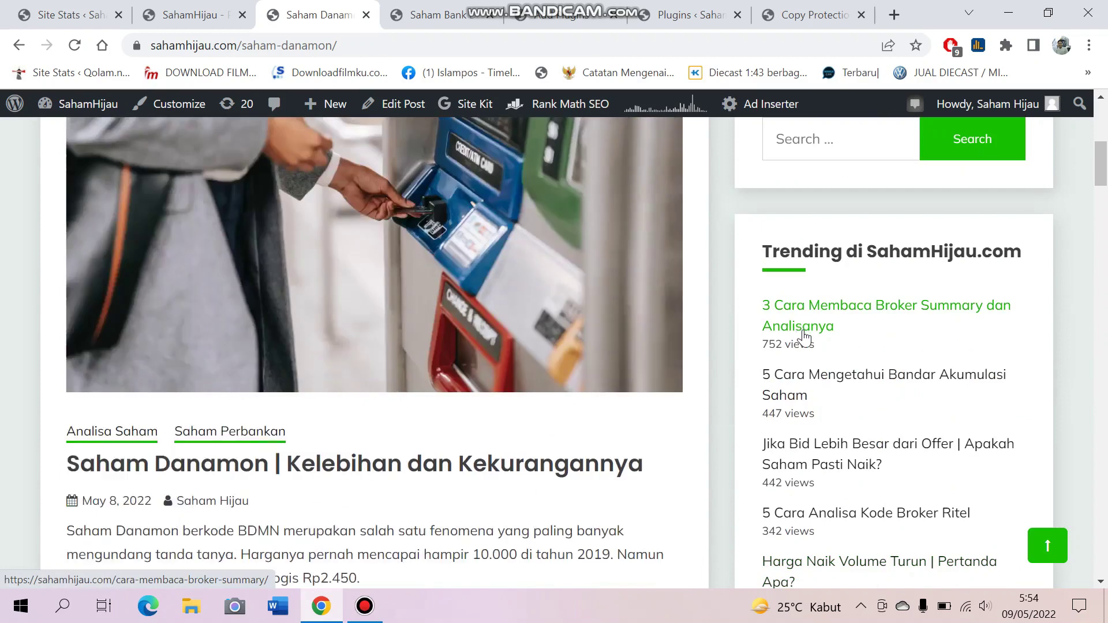
{"action": "scroll", "coordinate": [805, 337], "scroll_direction": "up", "scroll_amount": 4}
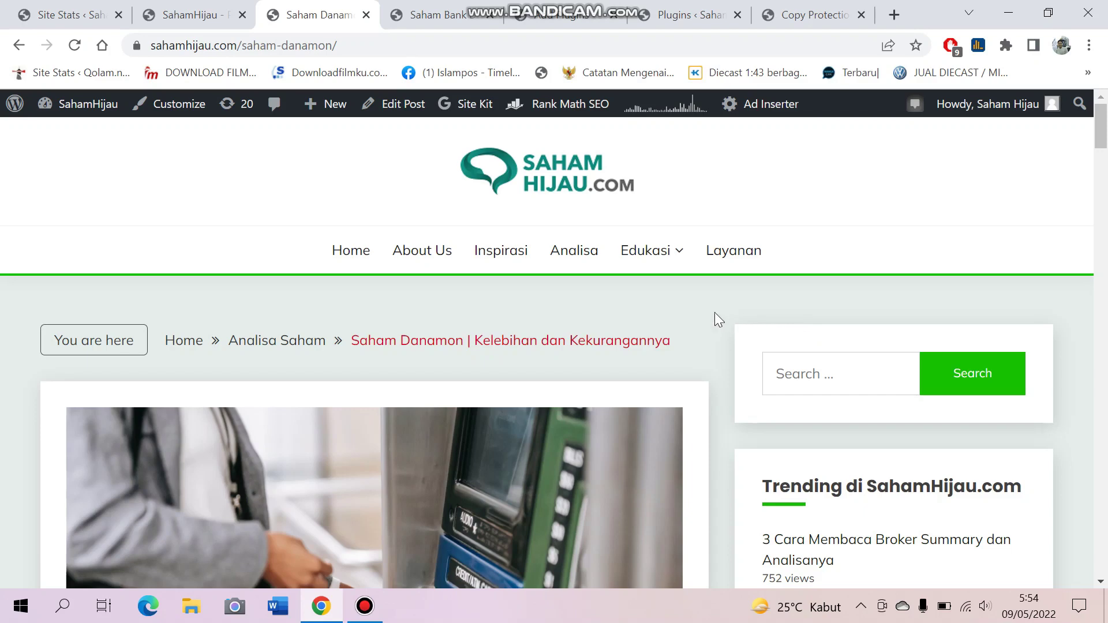
Step: Switch to the SahamHijau homepage and look over its latest article and trending posts
{"action": "left_click", "coordinate": [223, 27]}
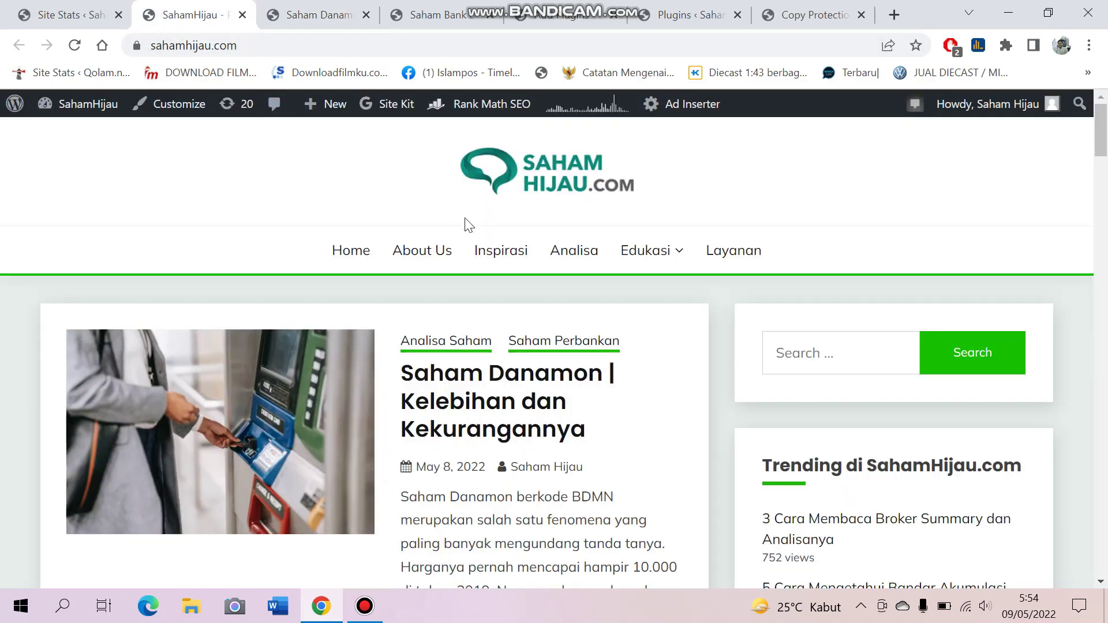
{"action": "scroll", "coordinate": [465, 222], "scroll_direction": "down", "scroll_amount": 3}
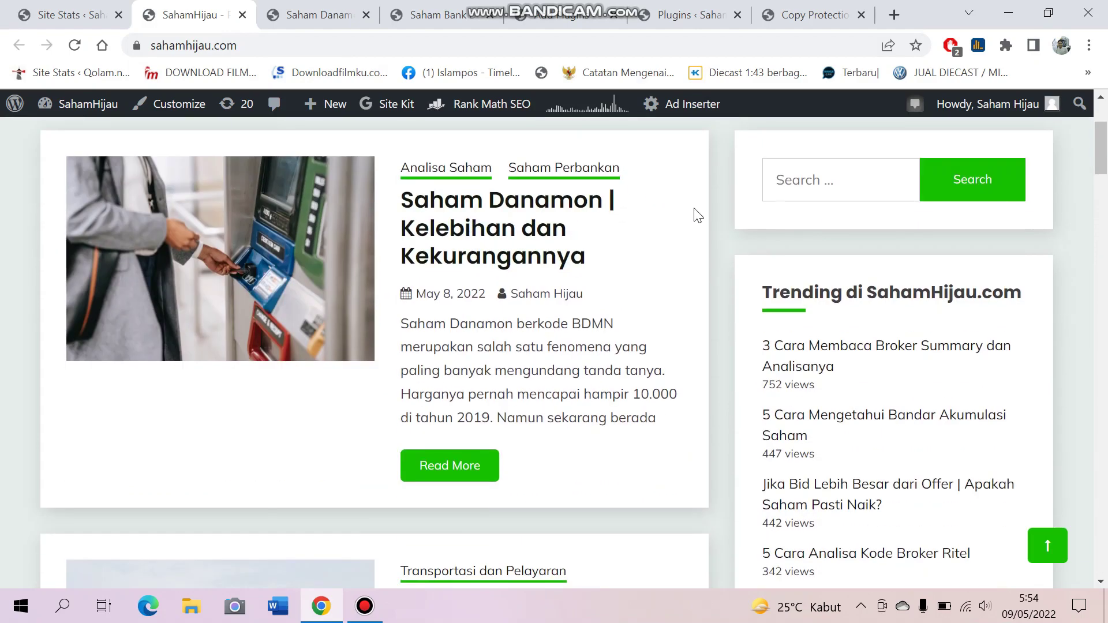
{"action": "scroll", "coordinate": [697, 213], "scroll_direction": "up", "scroll_amount": 3}
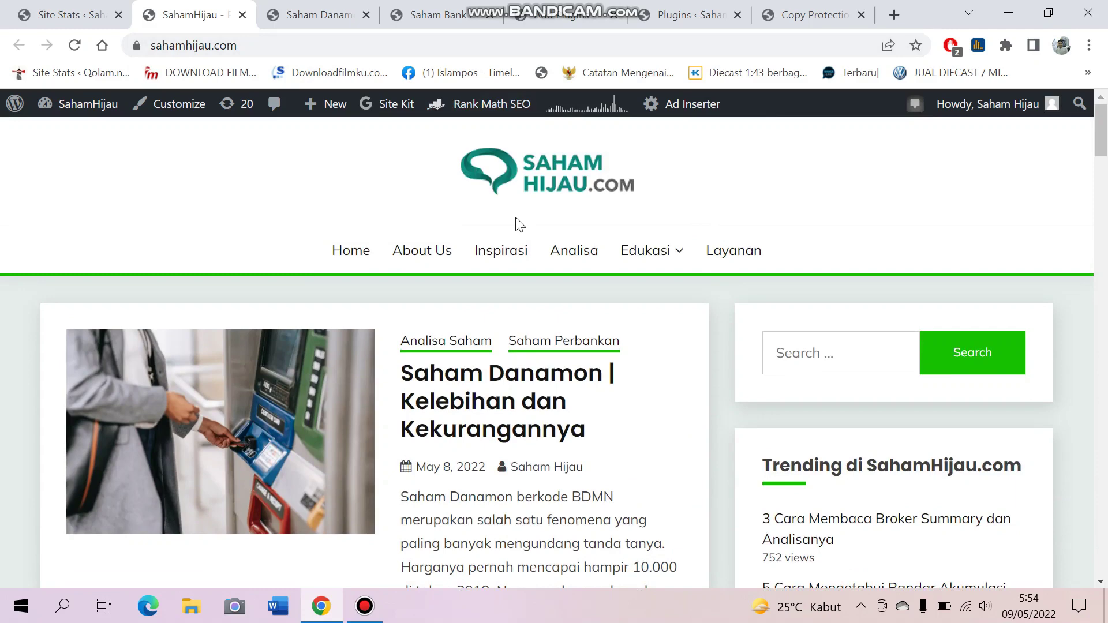
{"action": "scroll", "coordinate": [519, 224], "scroll_direction": "down", "scroll_amount": 1}
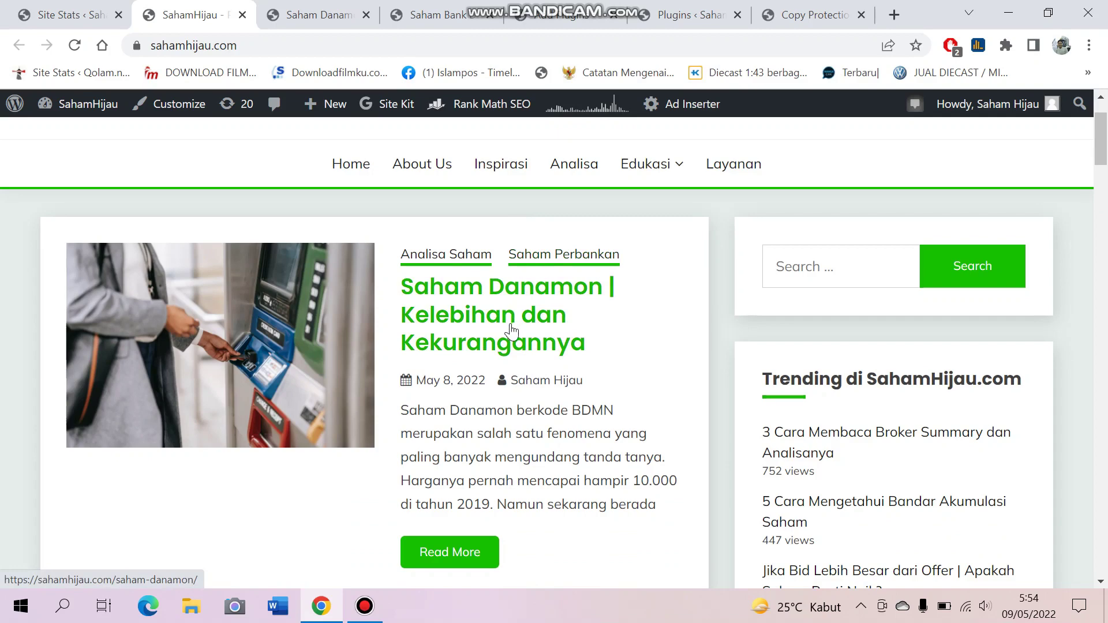
{"action": "scroll", "coordinate": [511, 323], "scroll_direction": "up", "scroll_amount": 2}
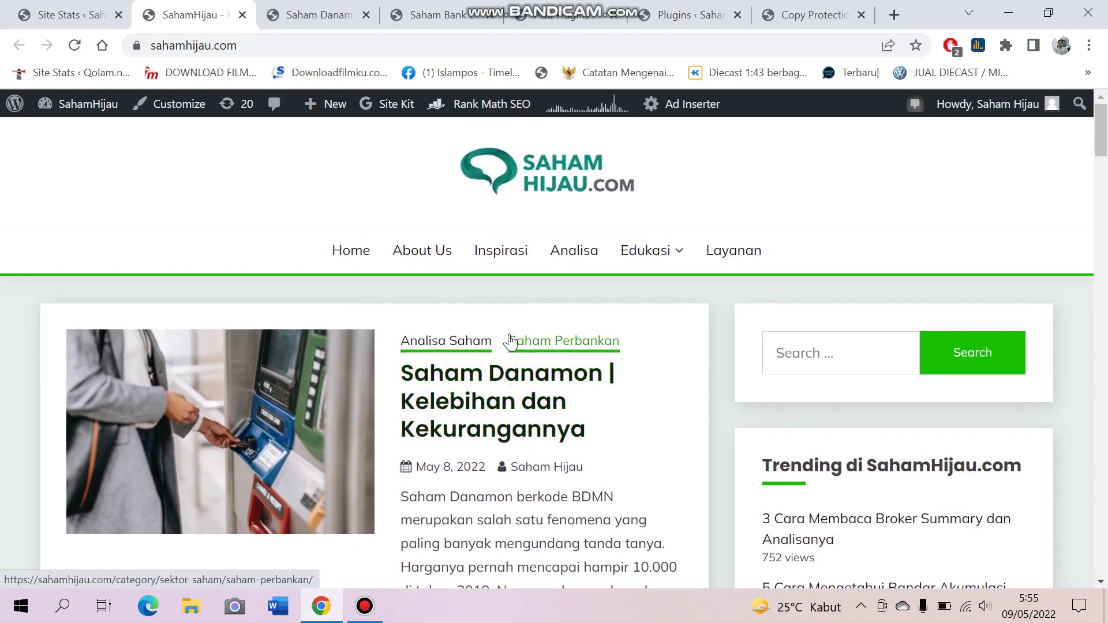